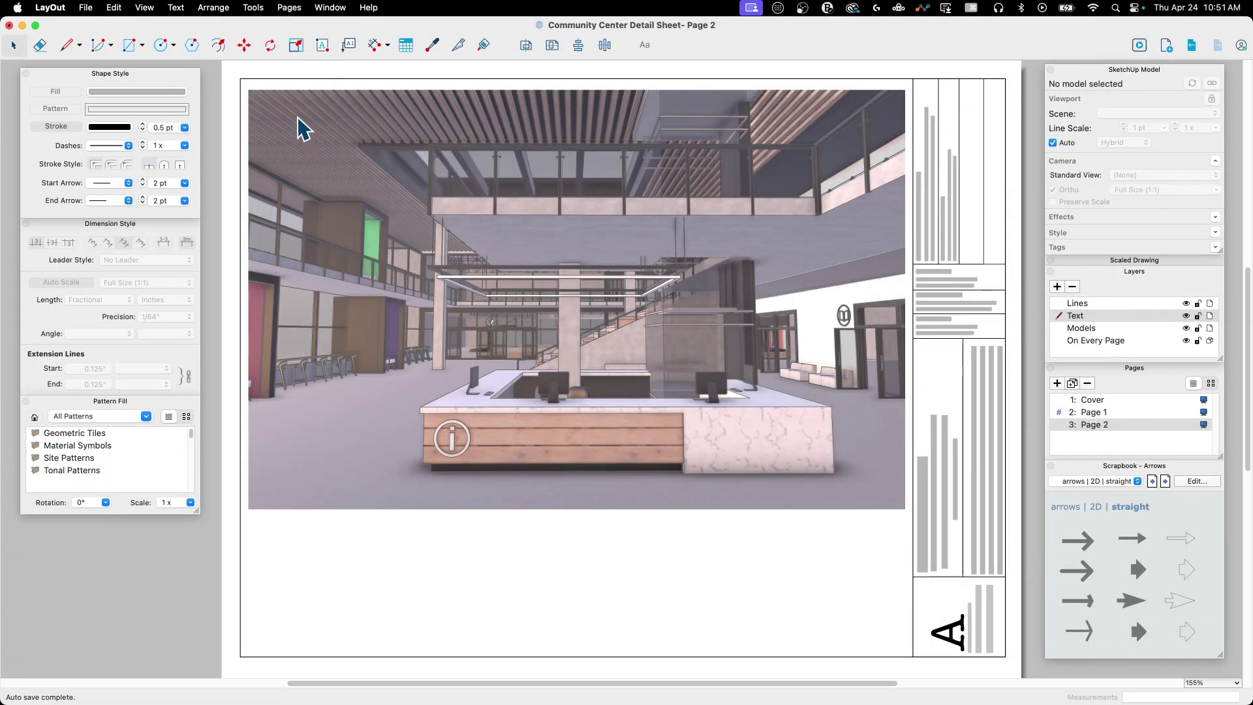
Draw a text box below the rendering holding the <FileName> auto-text, showing 'Community Center Detail Sheet'
click(323, 43)
drag(349, 565, 547, 621)
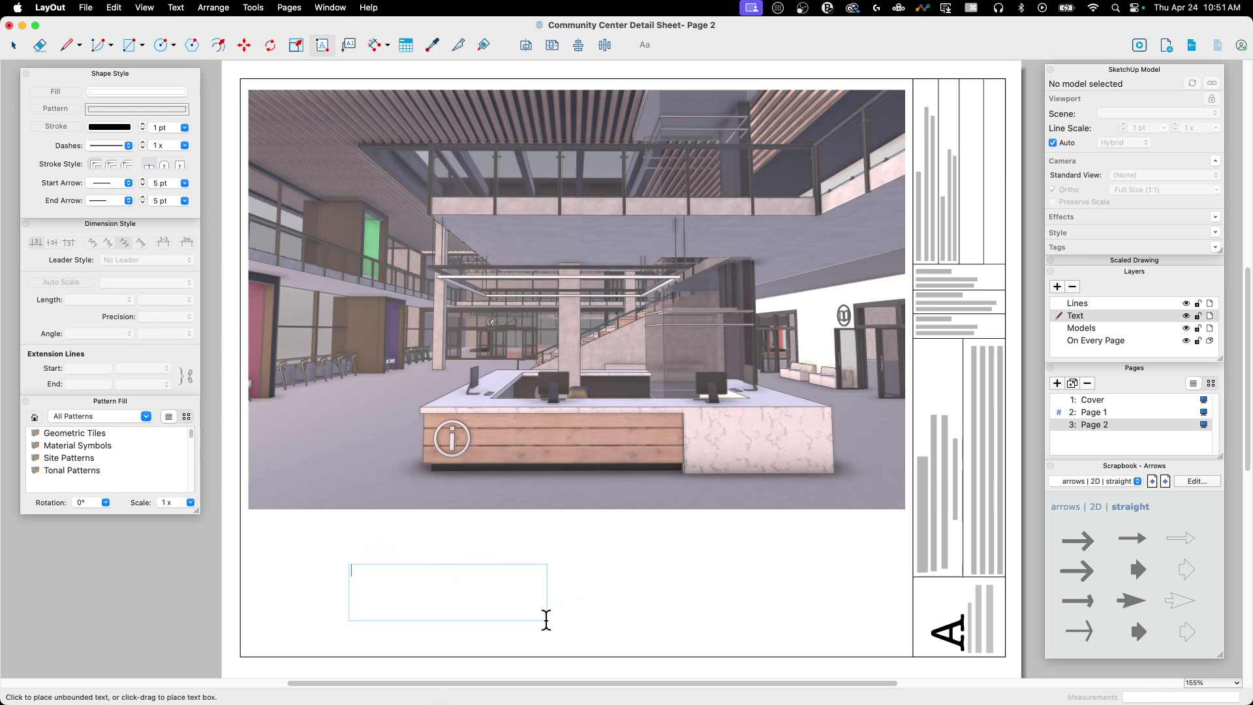
click(176, 8)
mouse_move(206, 128)
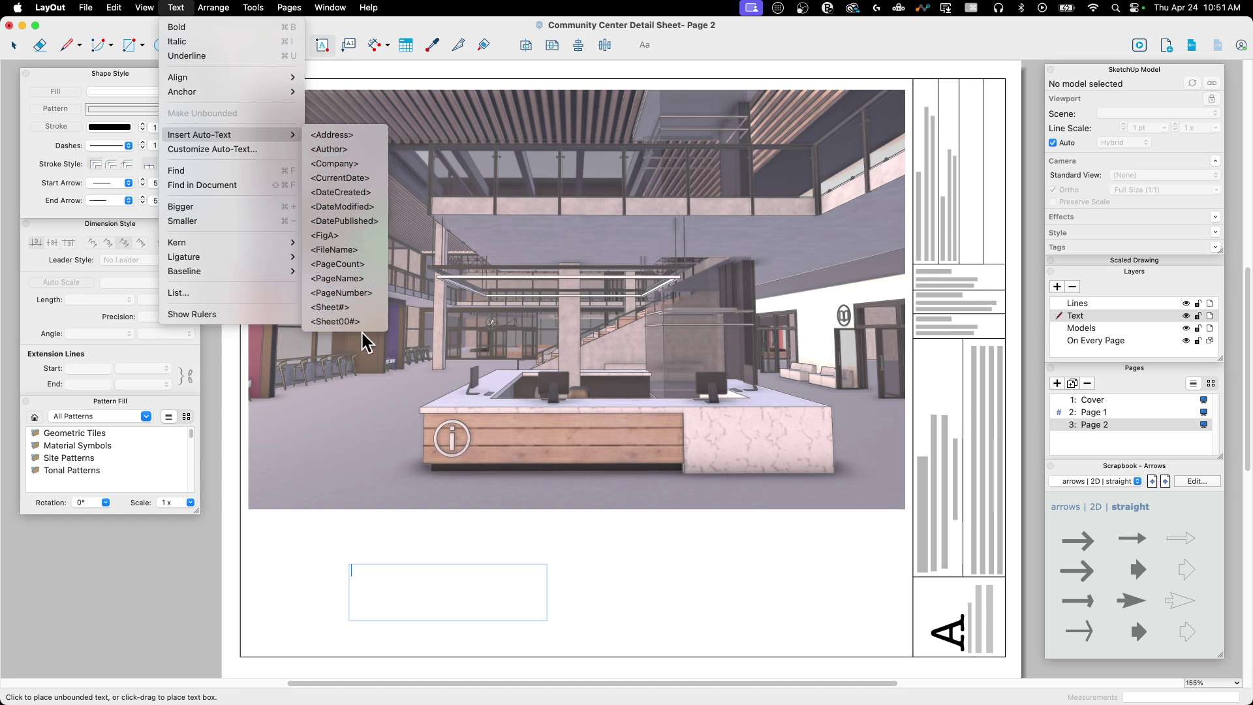
click(354, 250)
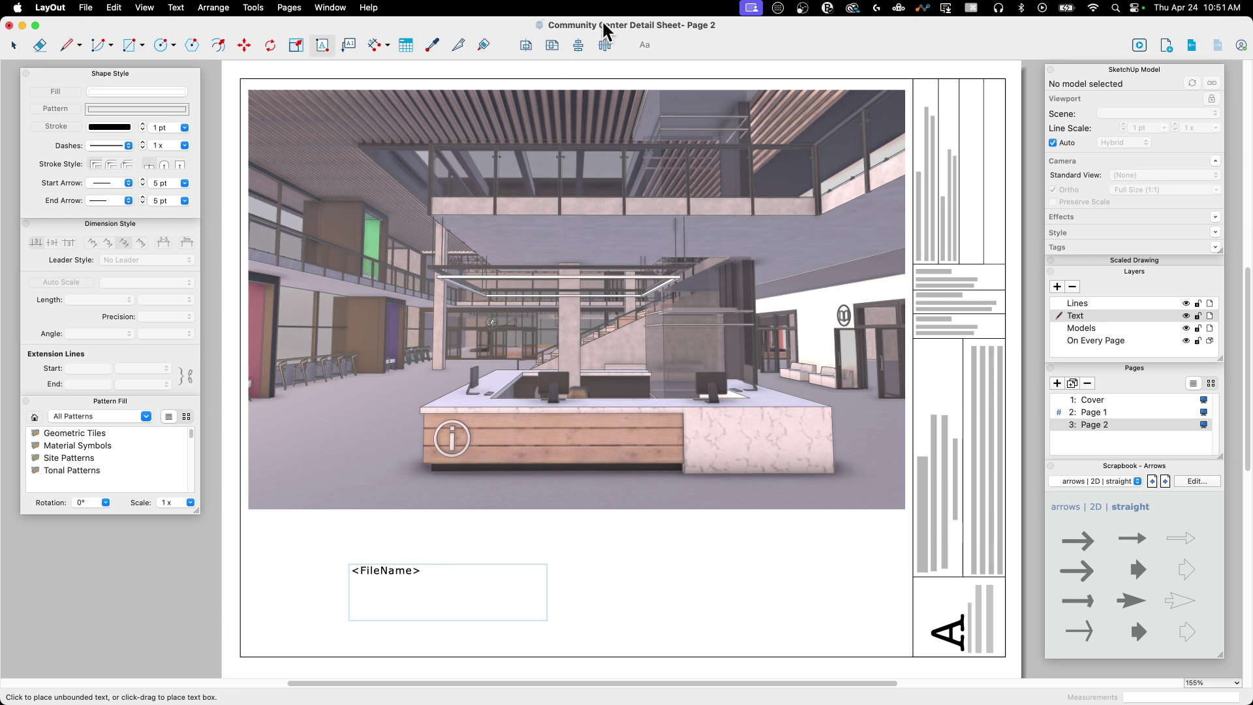
click(622, 593)
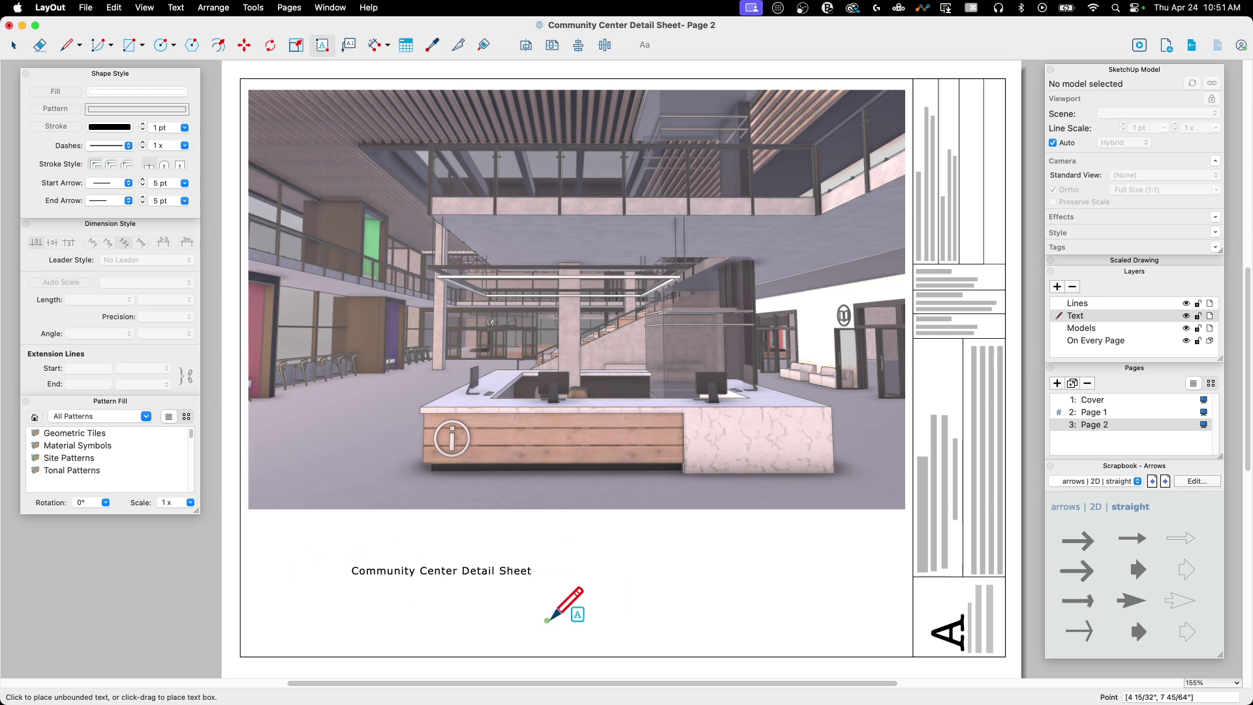
Check the file-name text box's tag, then select the box
click(13, 44)
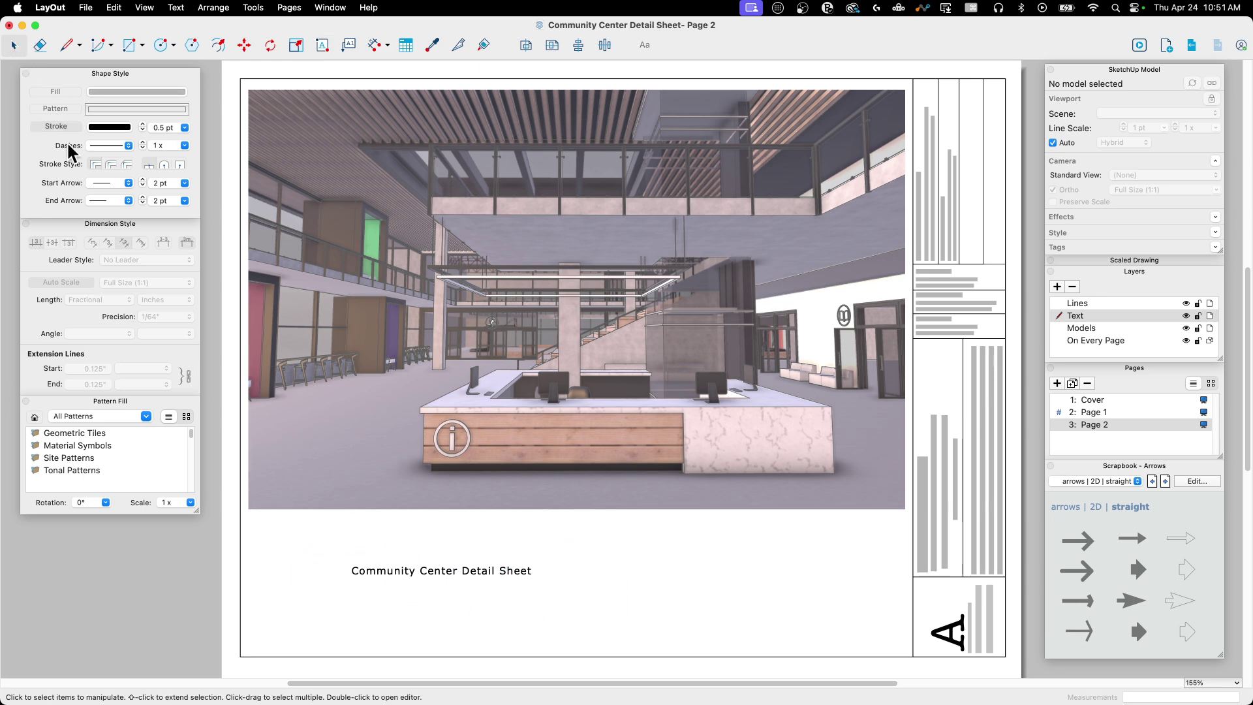
double_click(472, 581)
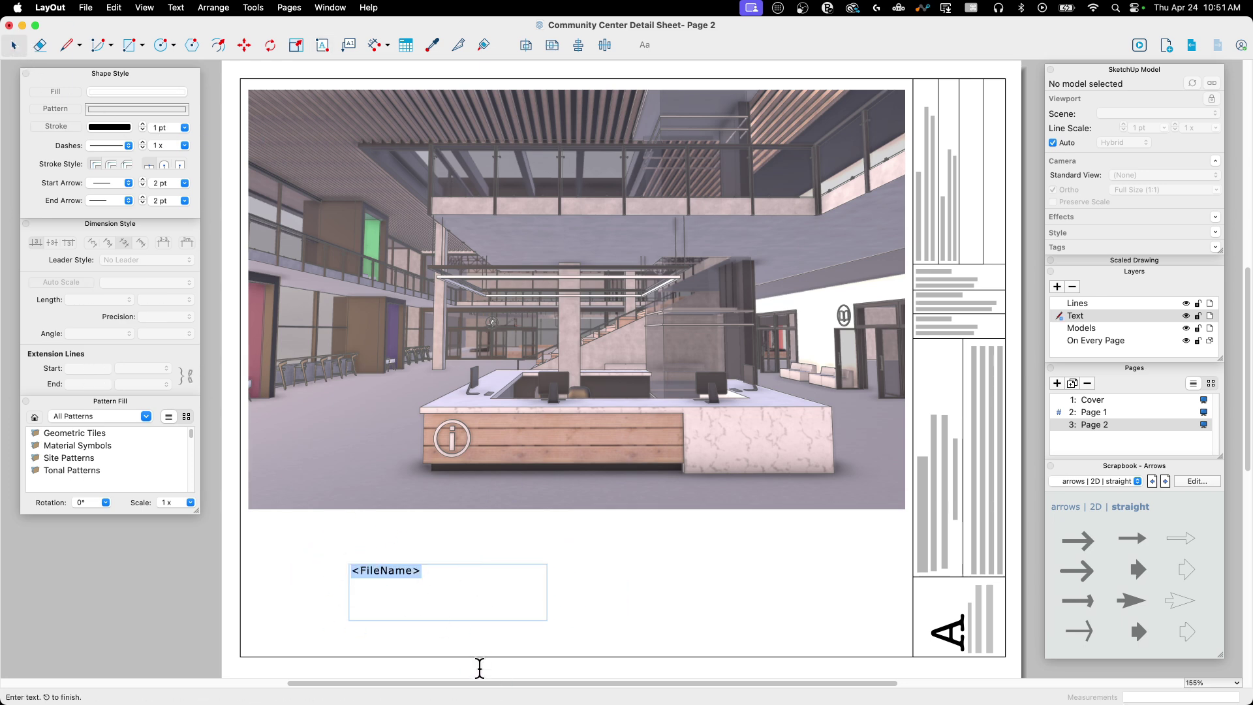
click(603, 608)
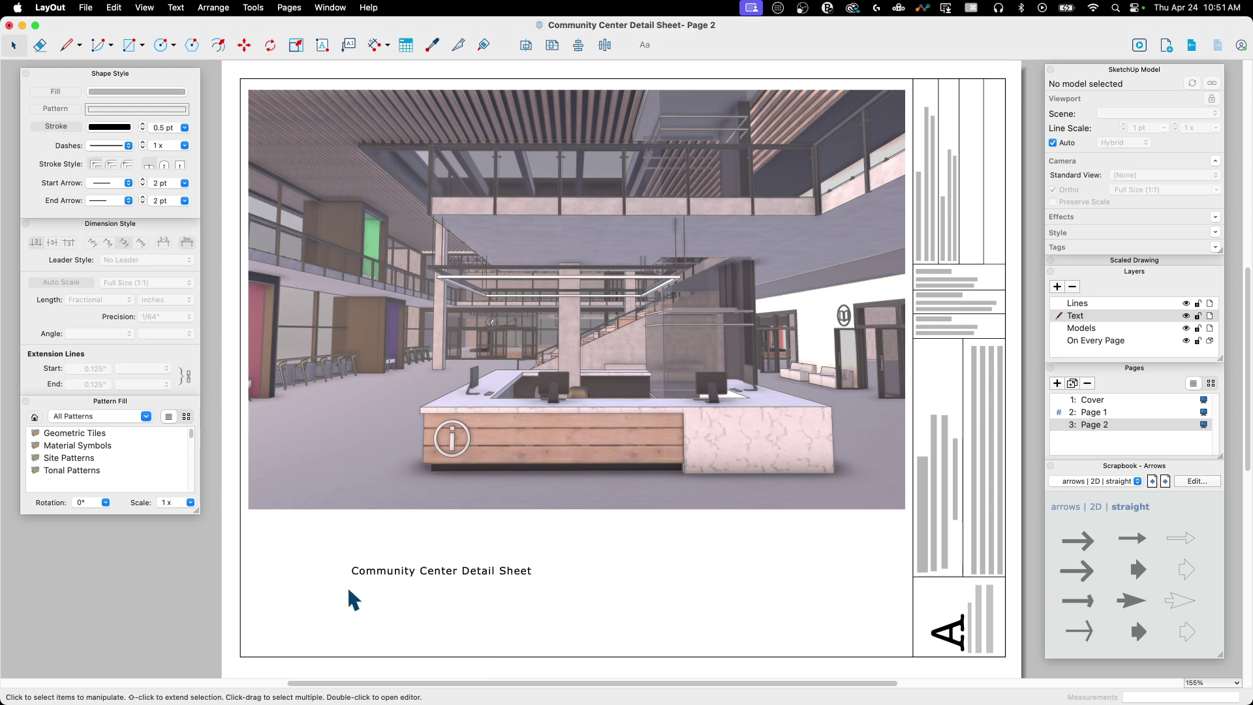
click(470, 585)
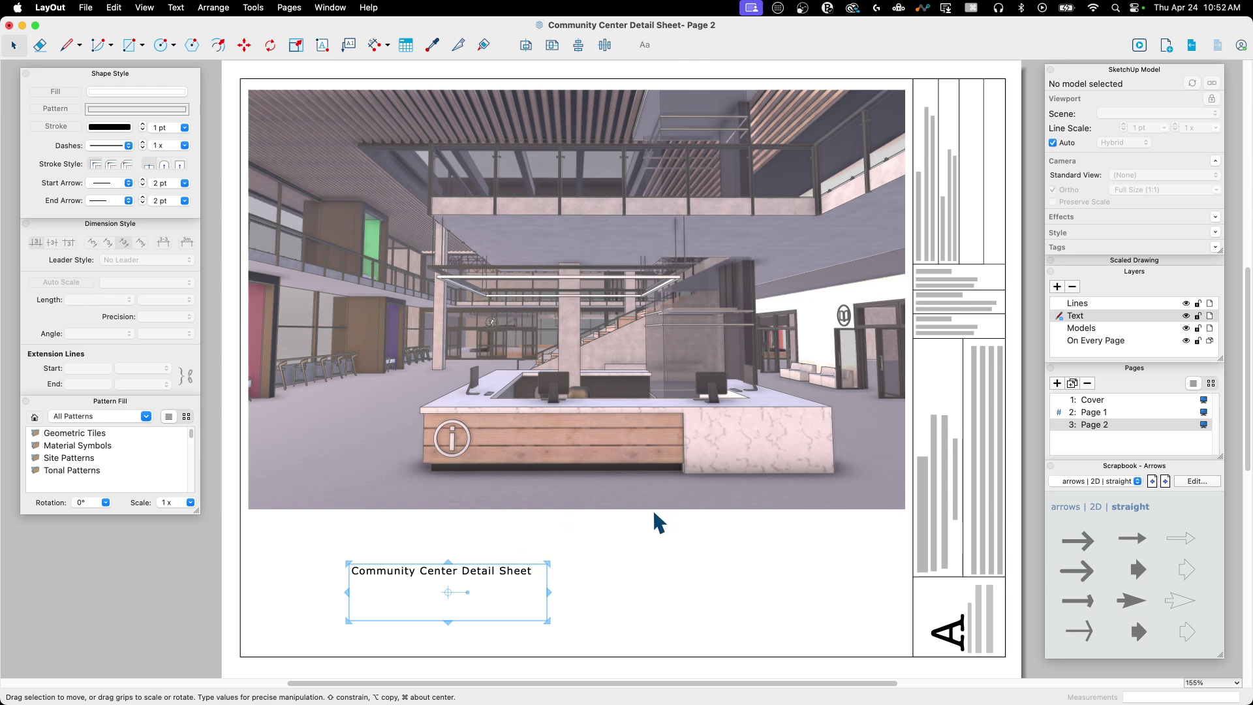
Delete the file-name text box and open Customize Auto-Text on the <Address> tag
key(Delete)
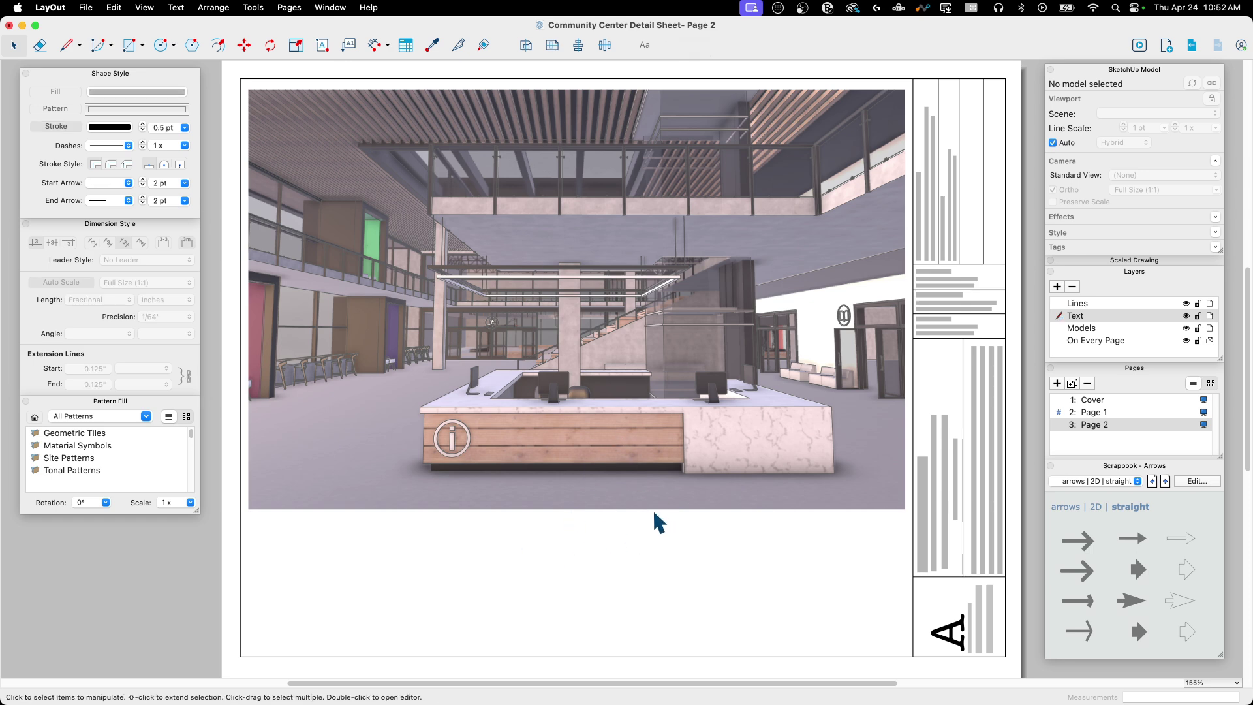
click(175, 8)
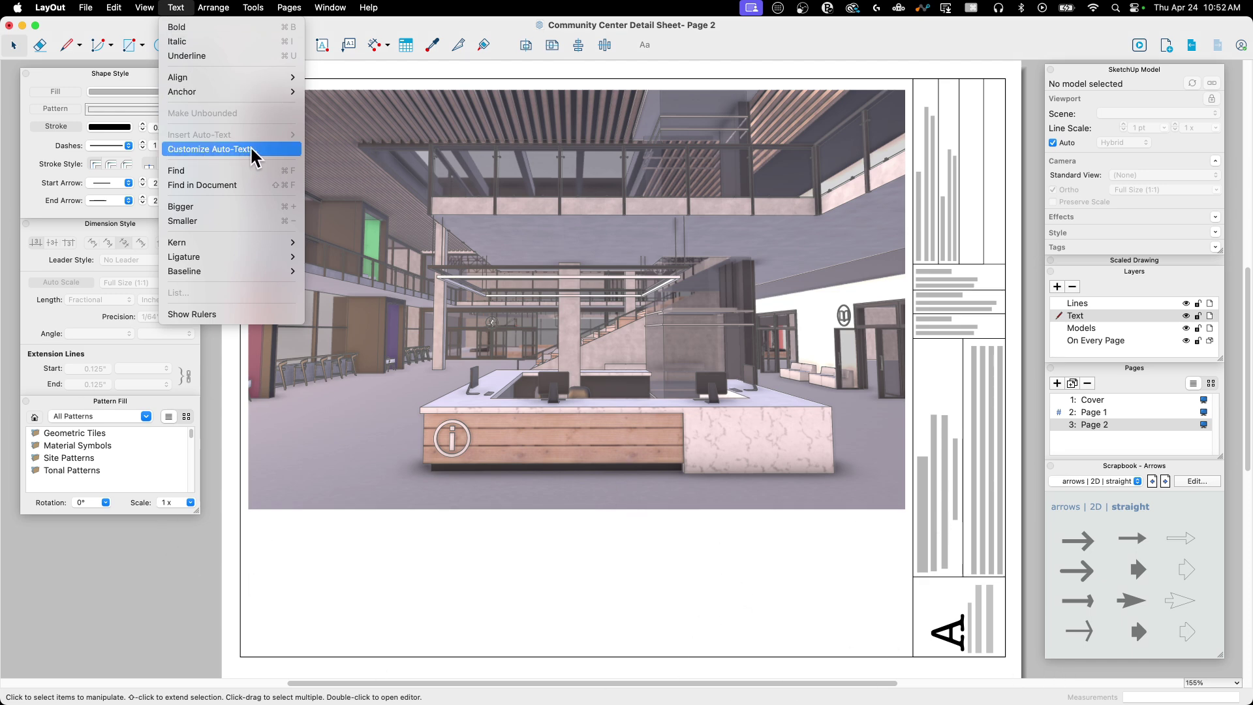
click(273, 149)
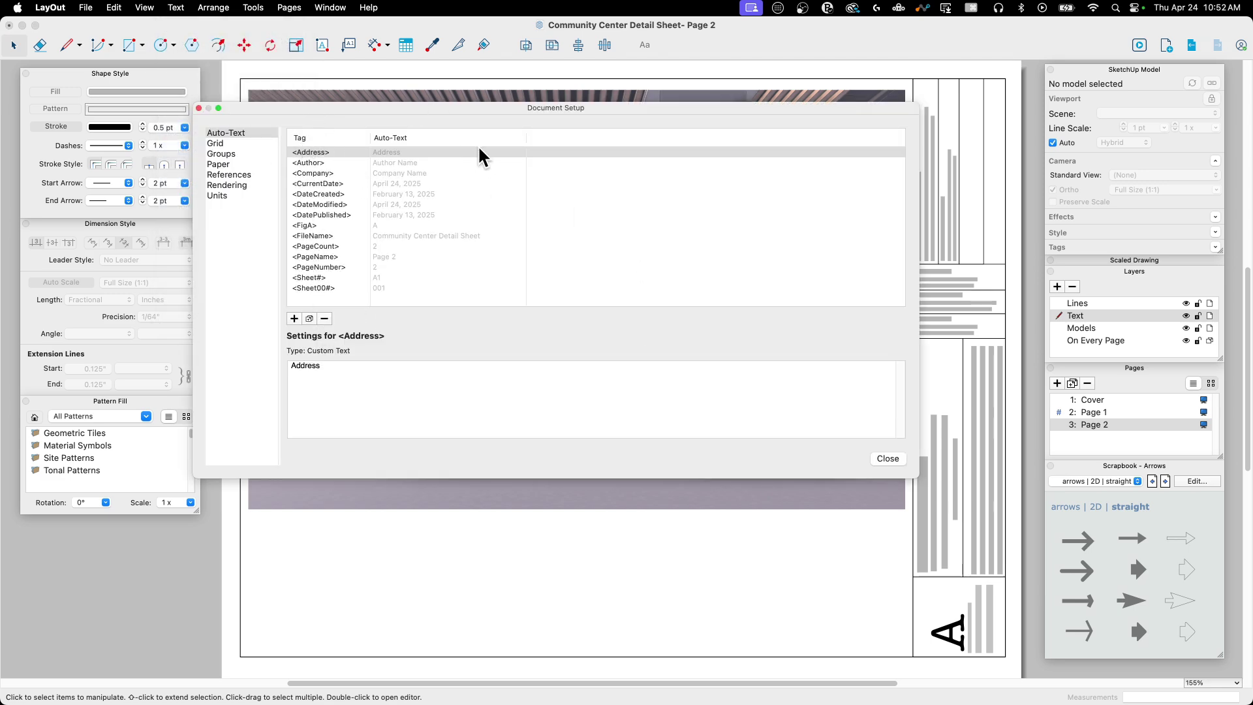
click(332, 151)
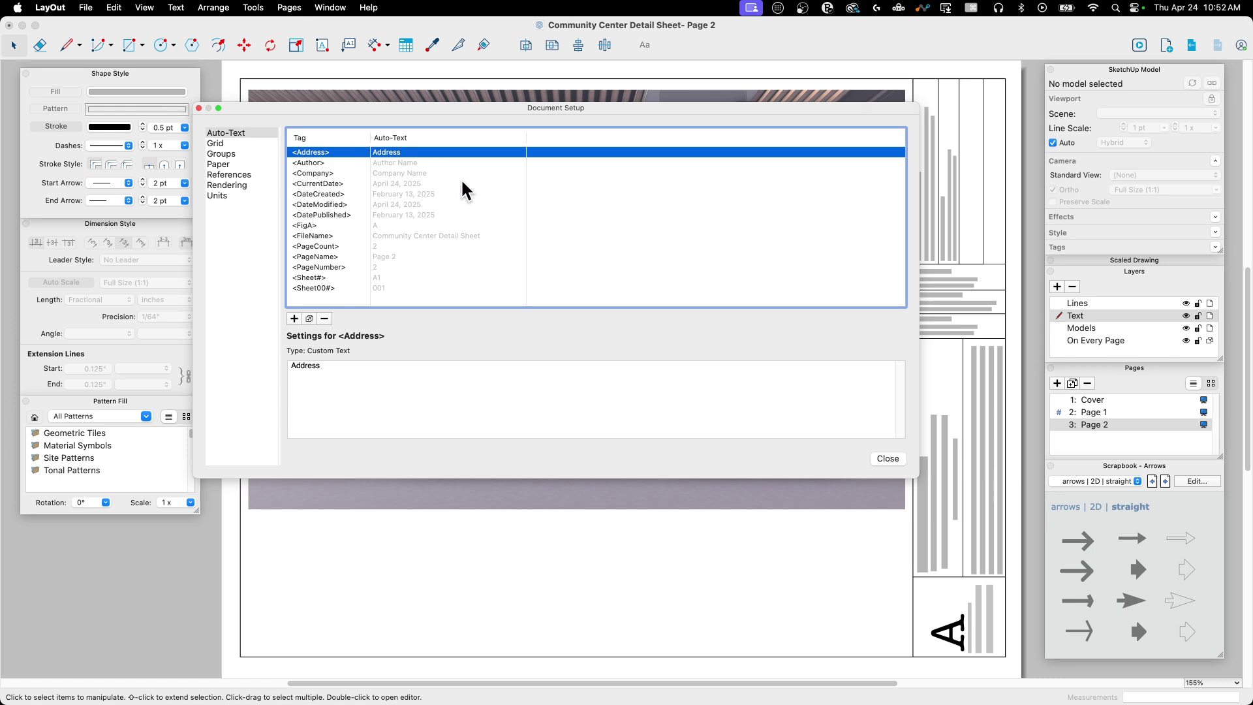
Step through <Author> and <Company> to <CurrentDate>, leaving its date format as MMMM D, YYYY
click(396, 163)
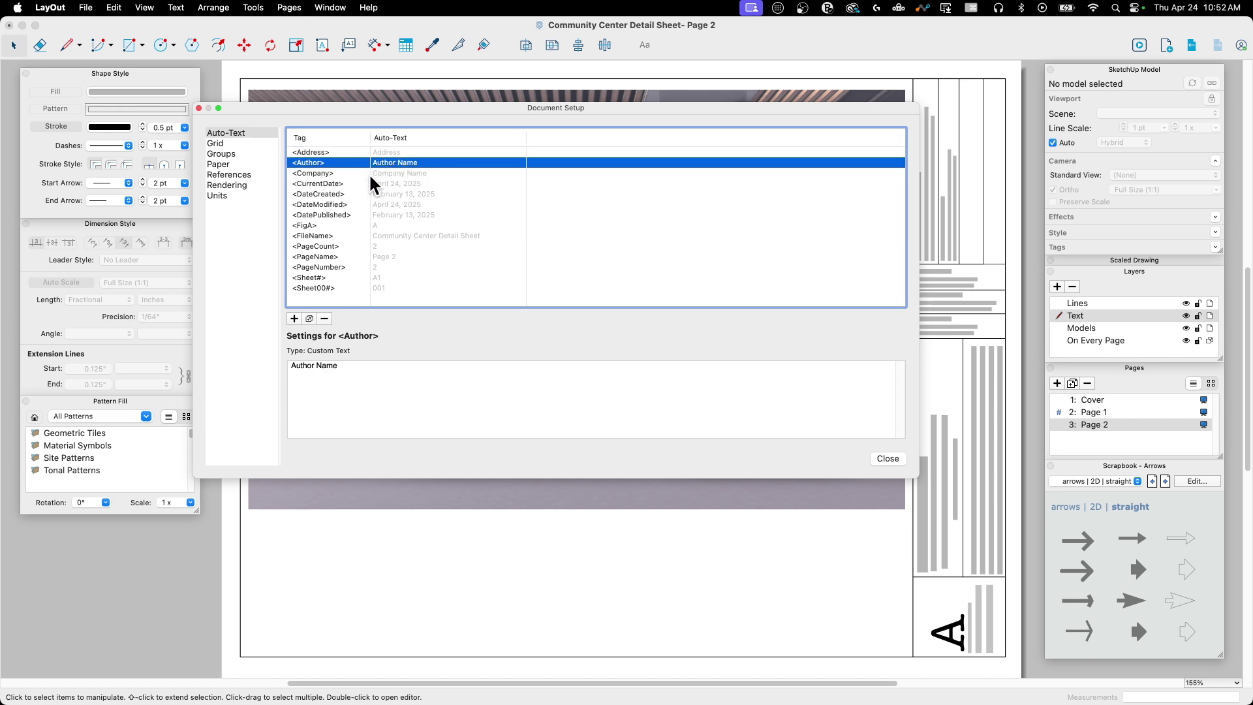
click(370, 173)
click(354, 184)
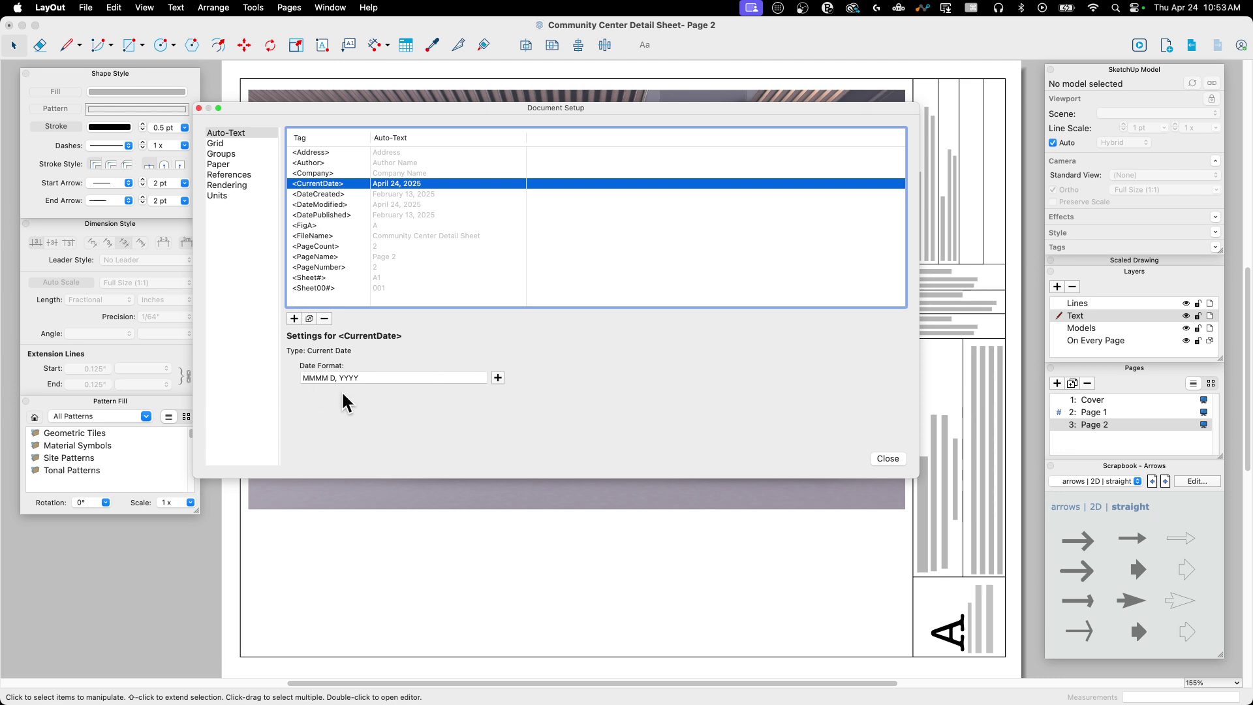
click(364, 374)
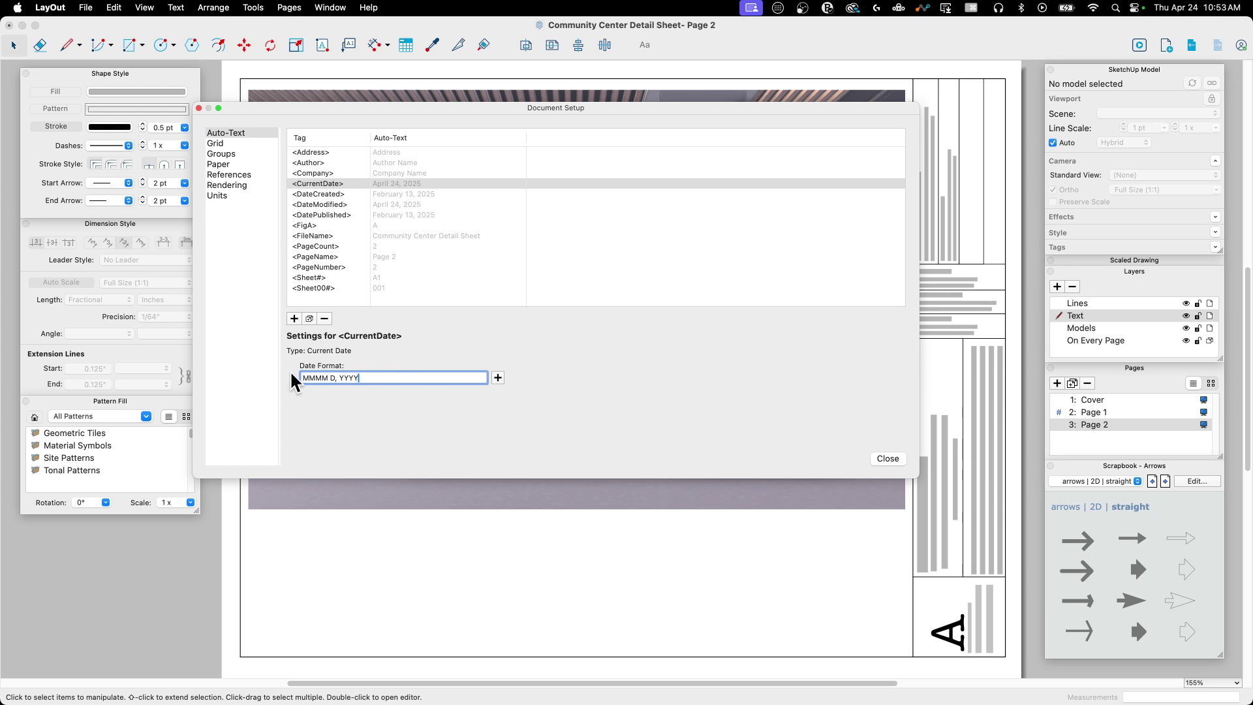
drag(369, 377, 279, 377)
click(385, 378)
Review the <DateCreated>, <DateModified>, <DatePublished>, <FigA> and <FileName> tag settings
click(387, 192)
click(389, 204)
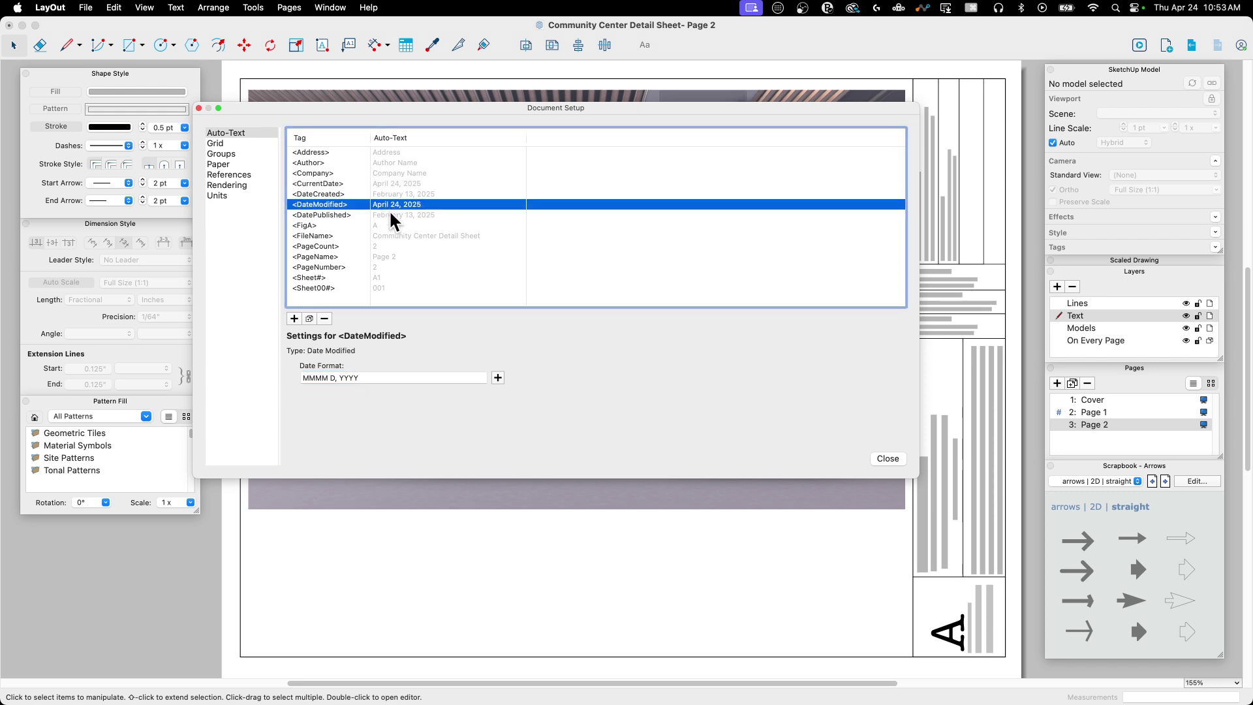
click(389, 210)
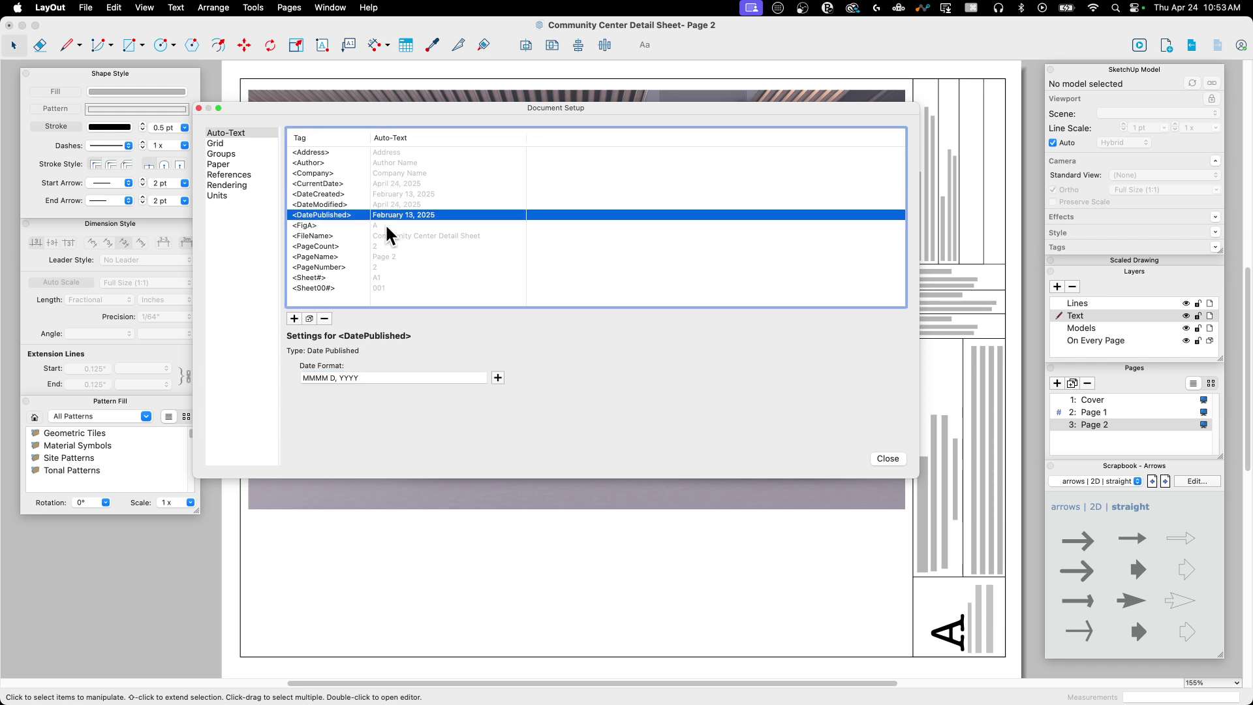
click(387, 226)
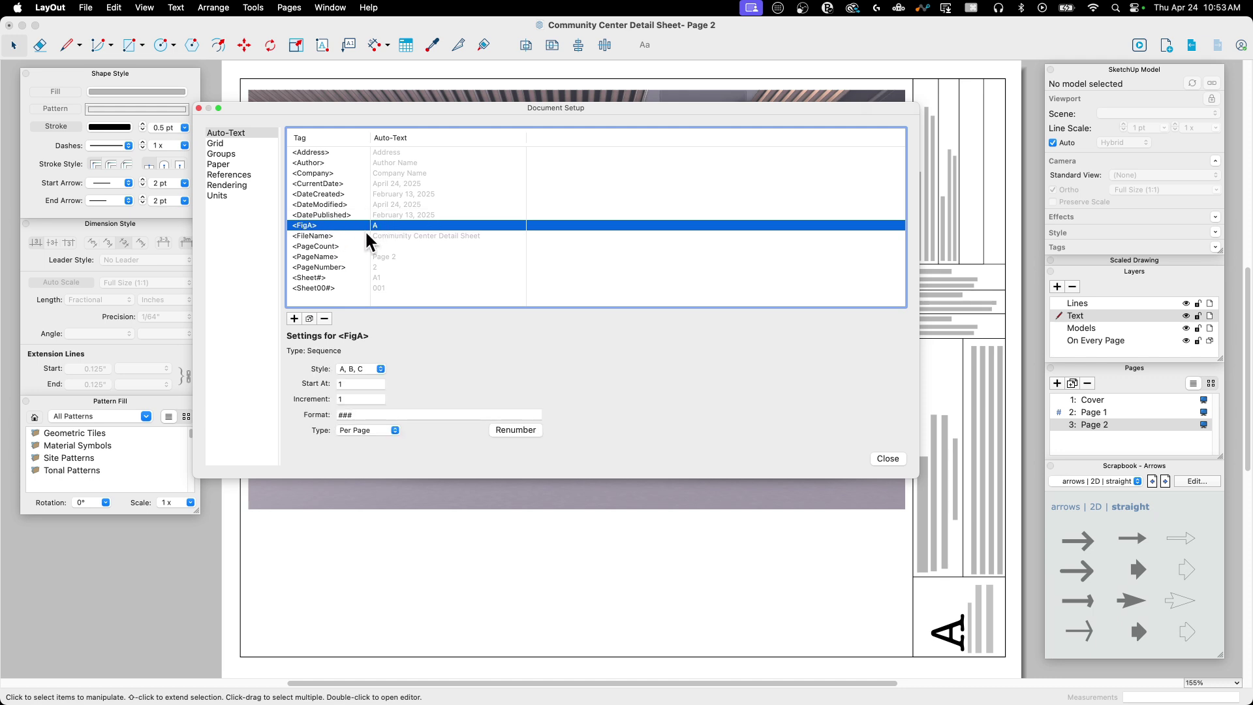
click(381, 237)
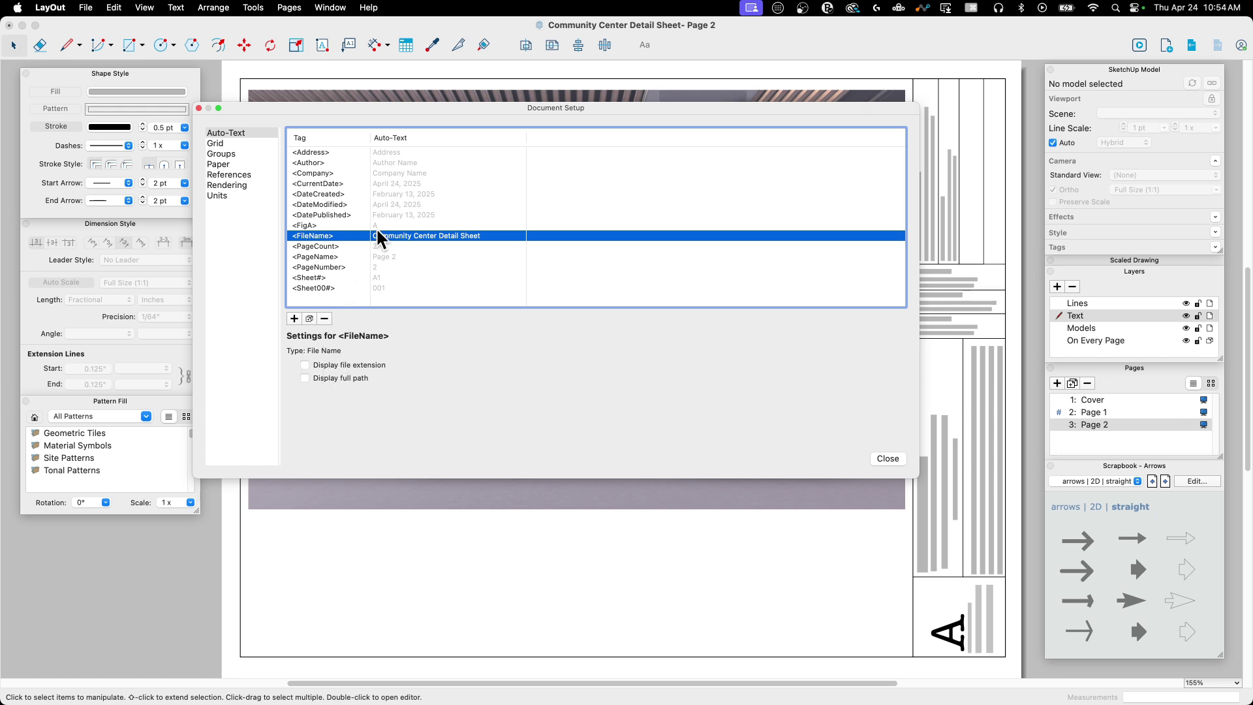
Compare <PageCount>, <PageName> and <PageNumber>, ending on <PageCount> (1, 2, 3, Page 1 to Last Page)
click(392, 247)
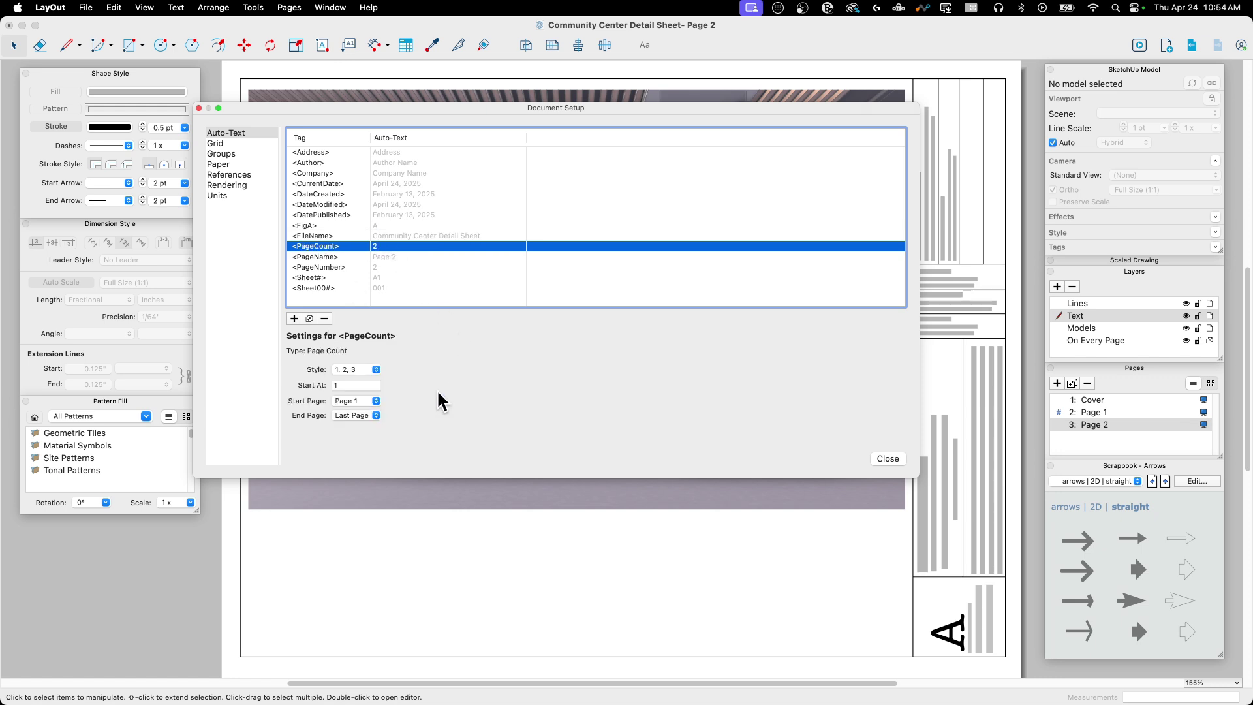
click(389, 256)
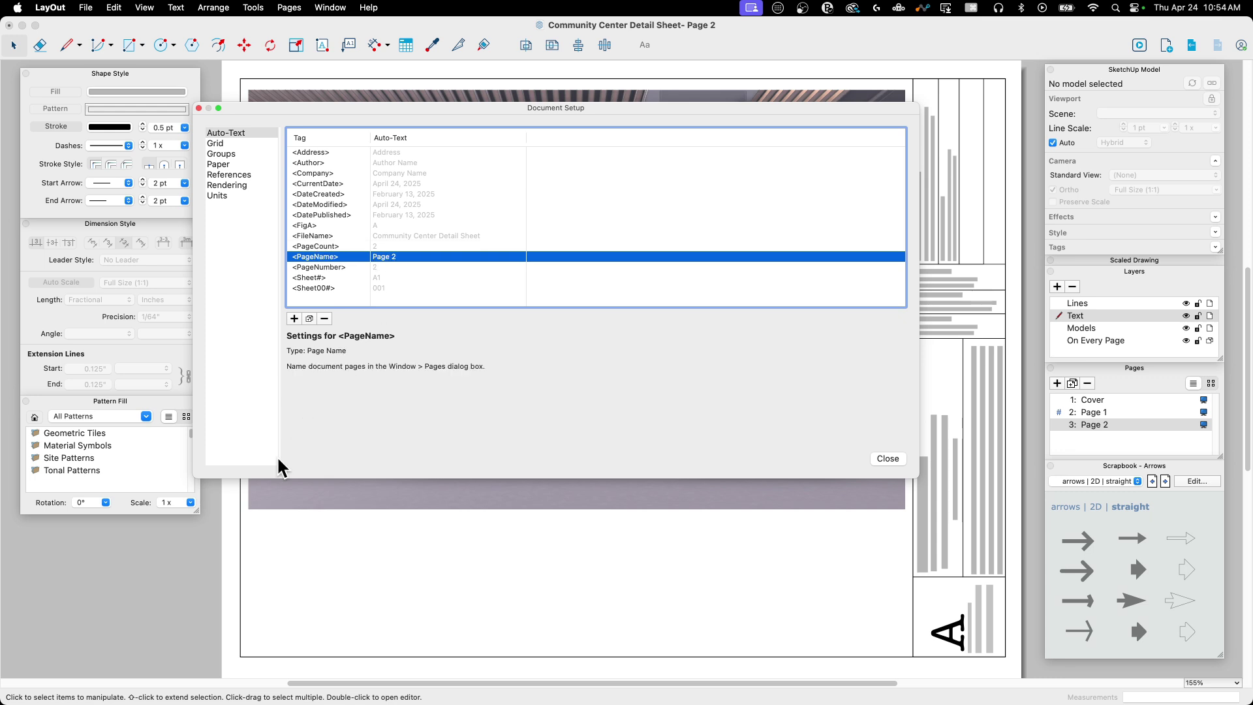
click(378, 268)
click(383, 257)
click(386, 267)
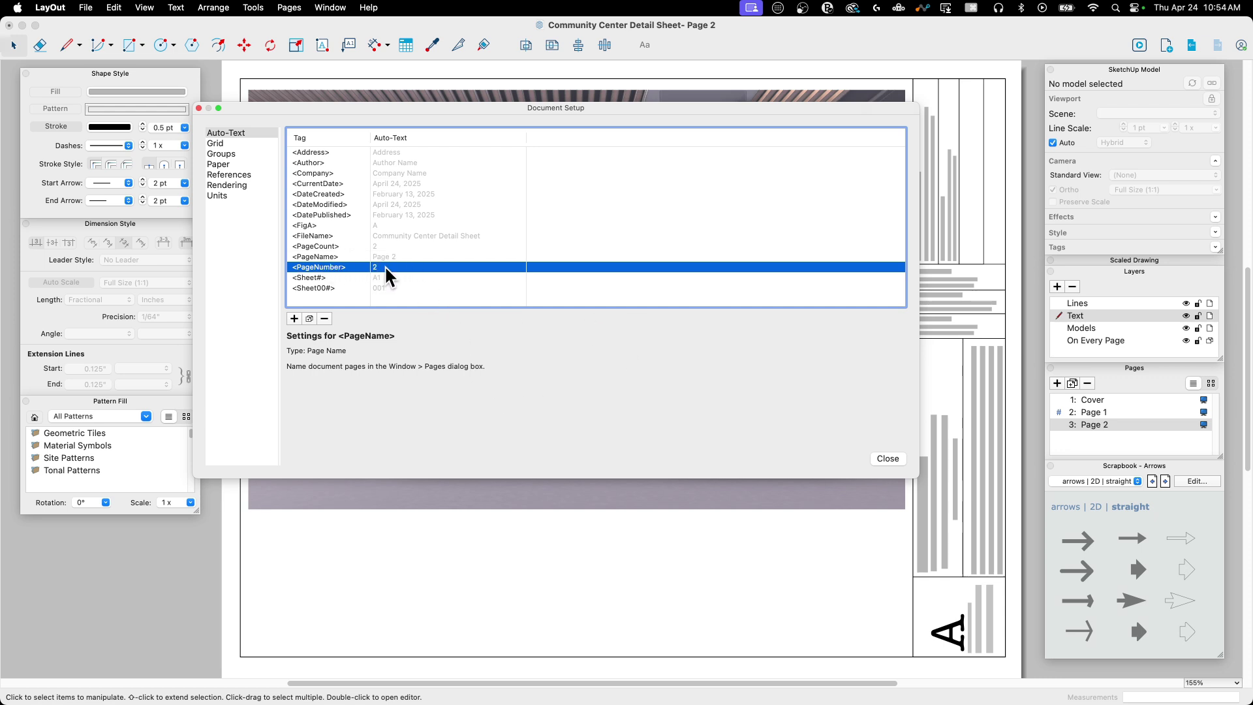
click(378, 246)
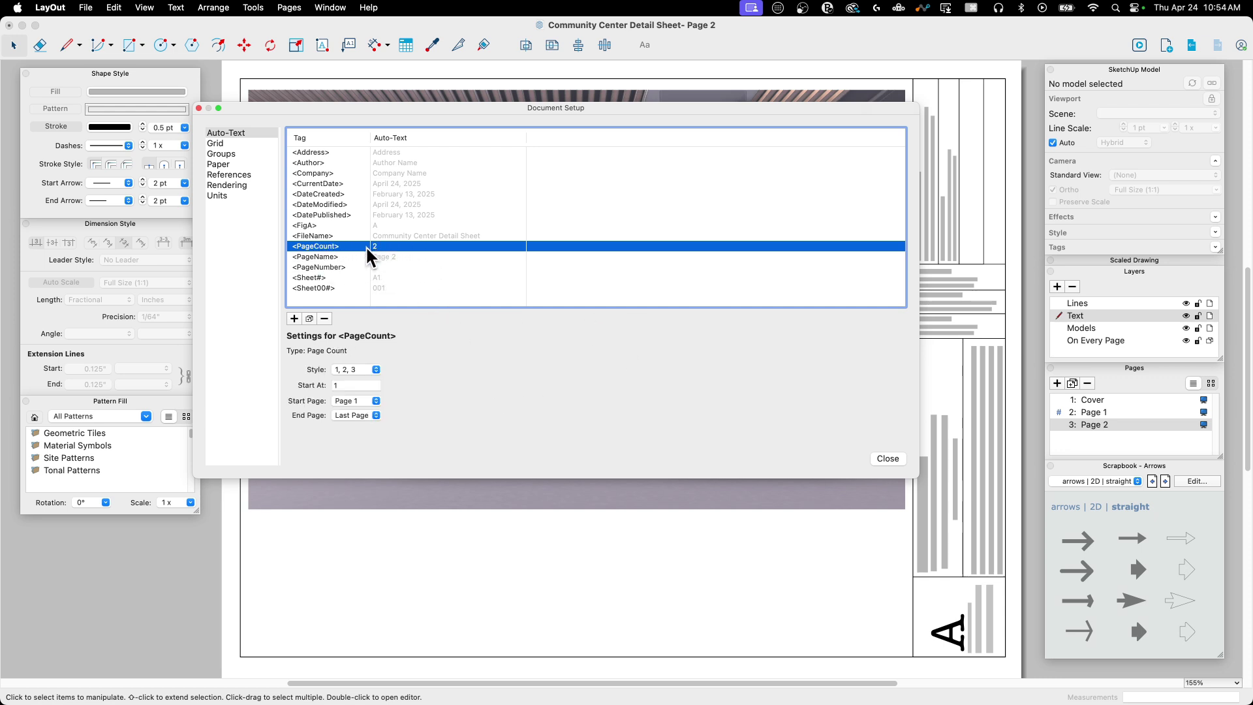
click(385, 267)
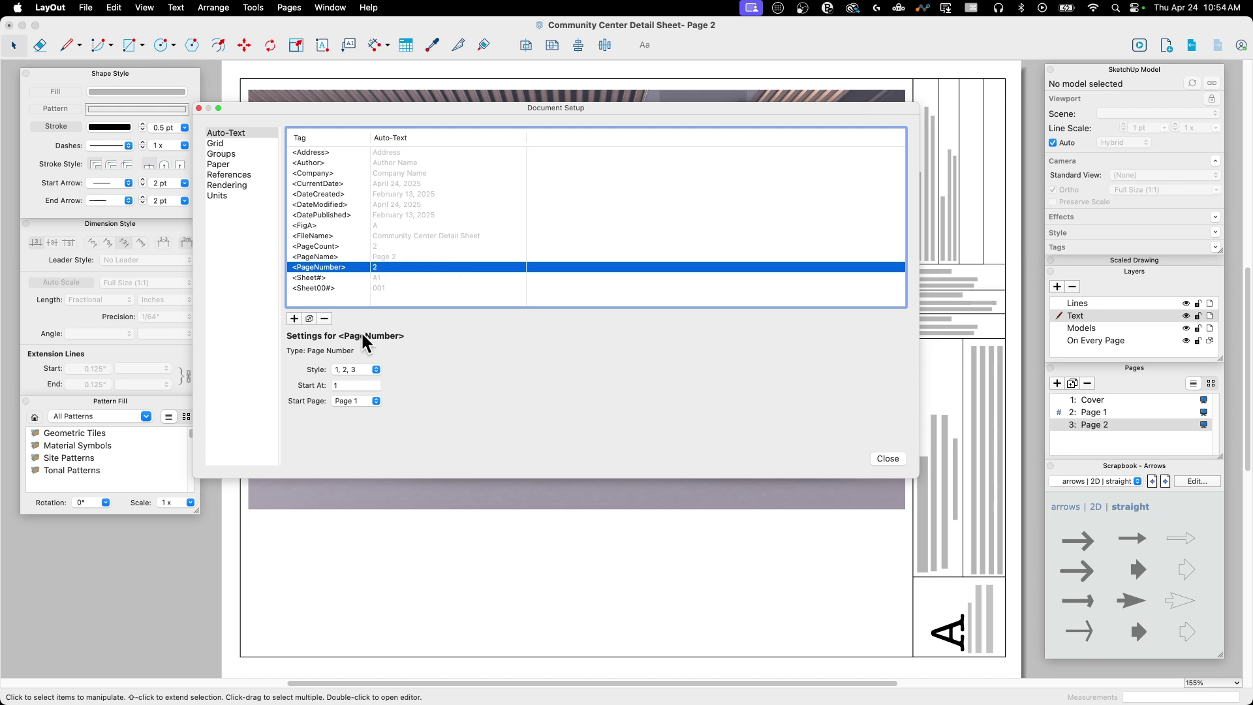
click(378, 246)
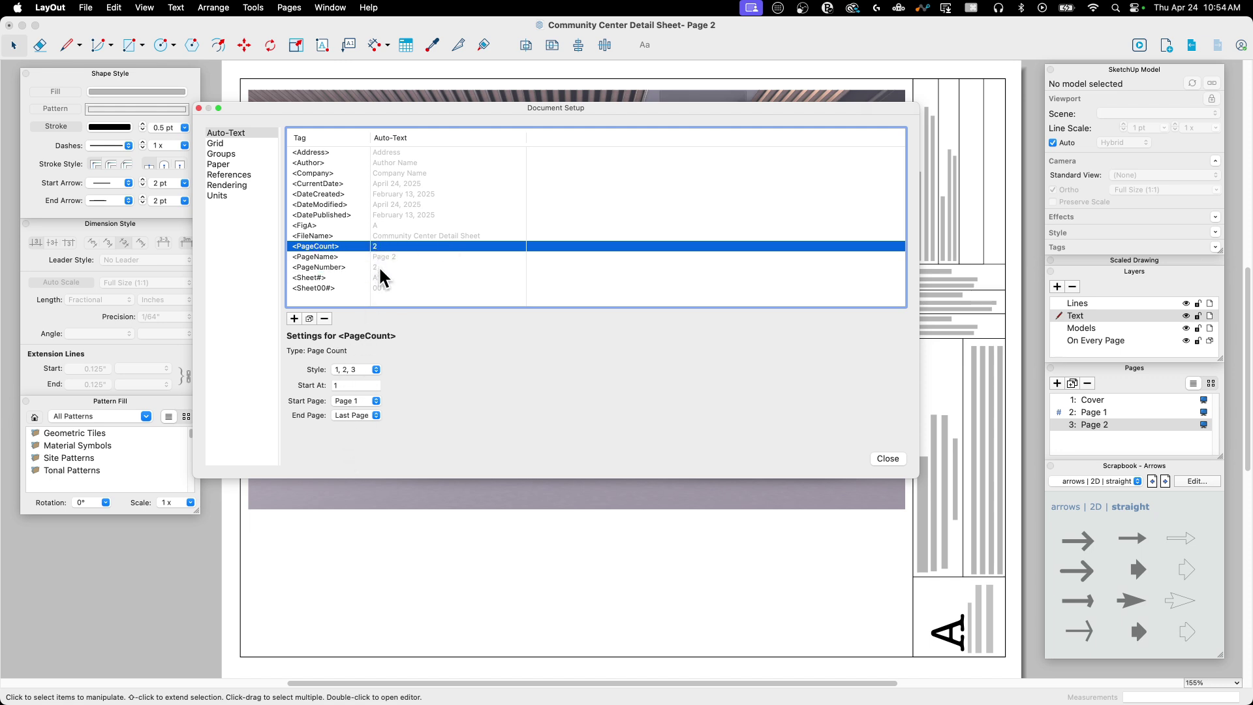
click(379, 266)
click(378, 245)
Keep the <PageCount> tag's start page at Page 1
click(376, 401)
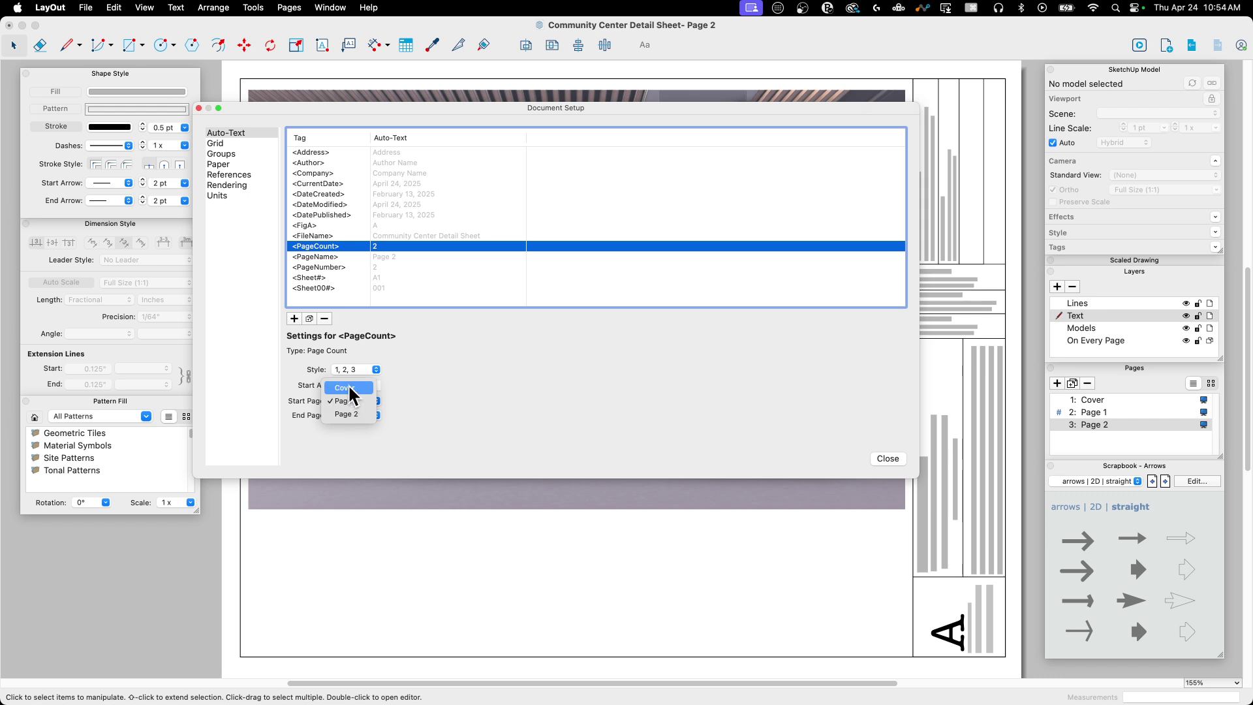
click(503, 383)
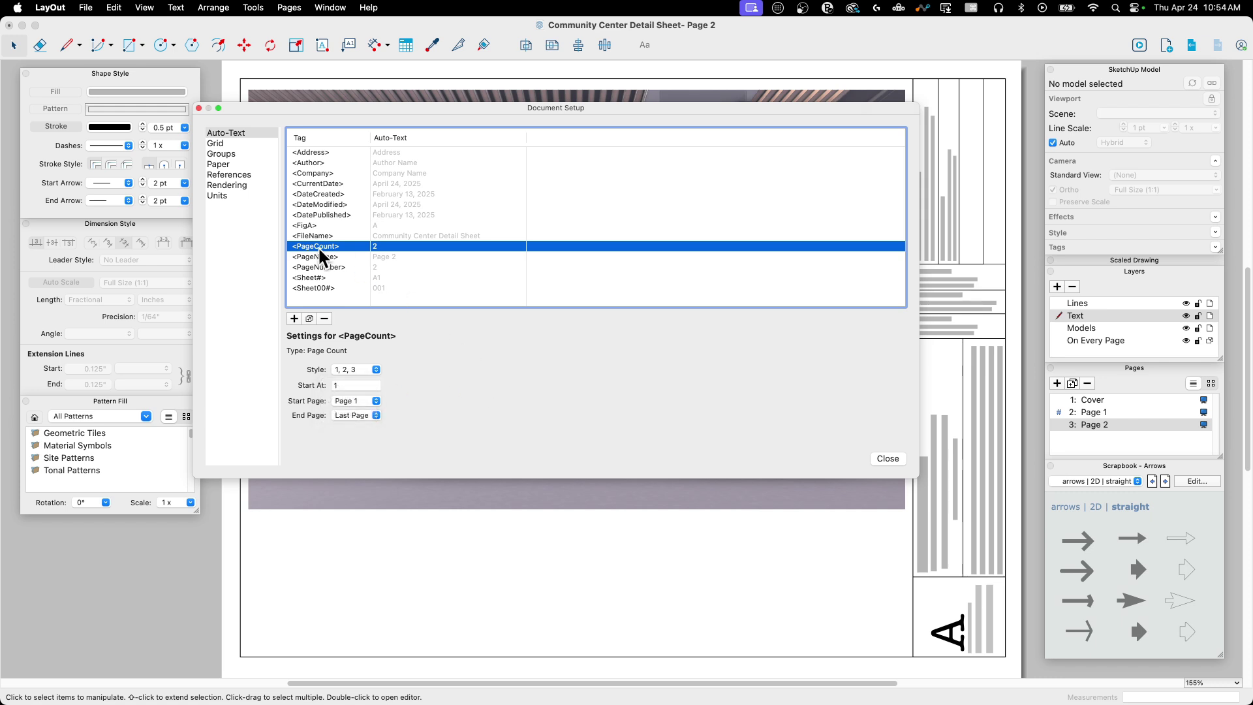
click(377, 400)
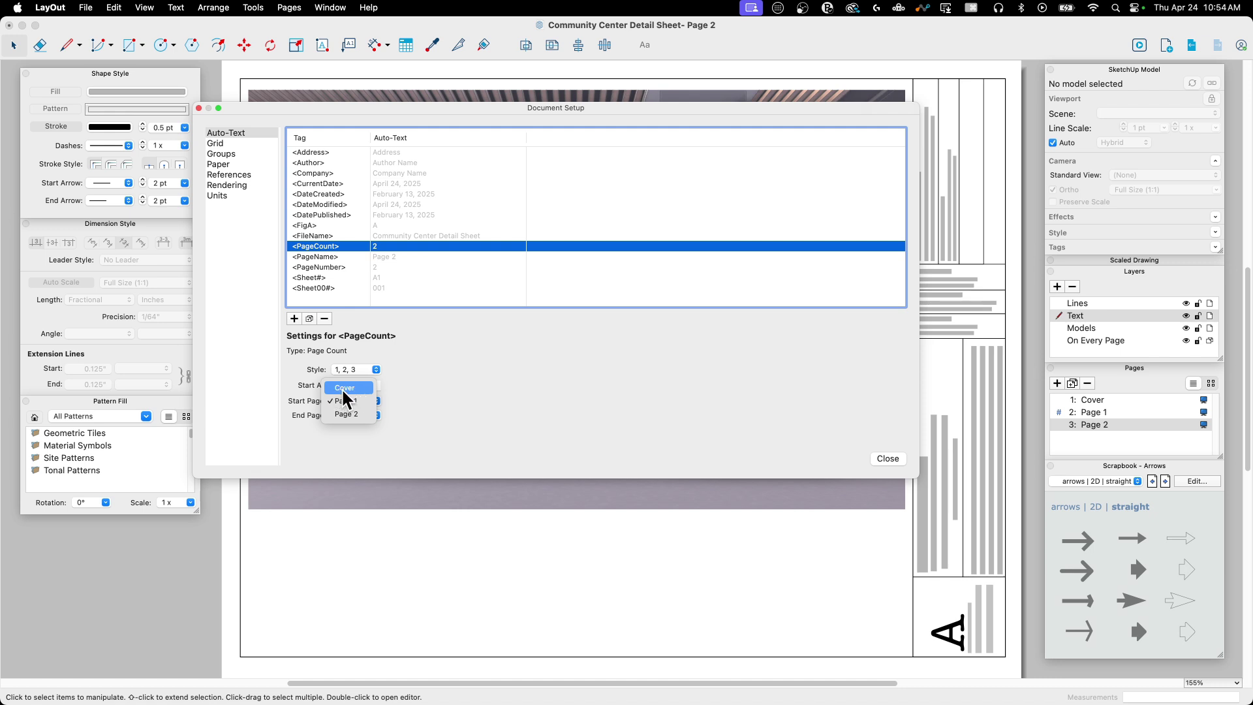
click(365, 401)
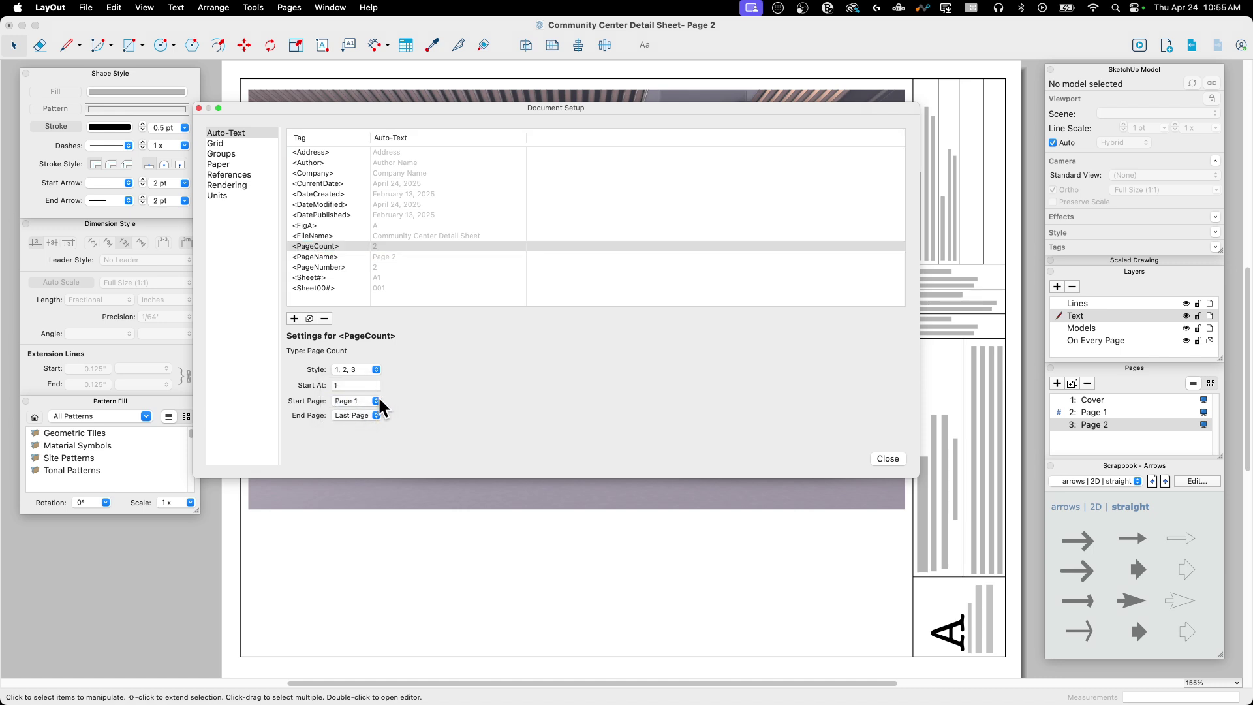
click(352, 385)
click(366, 400)
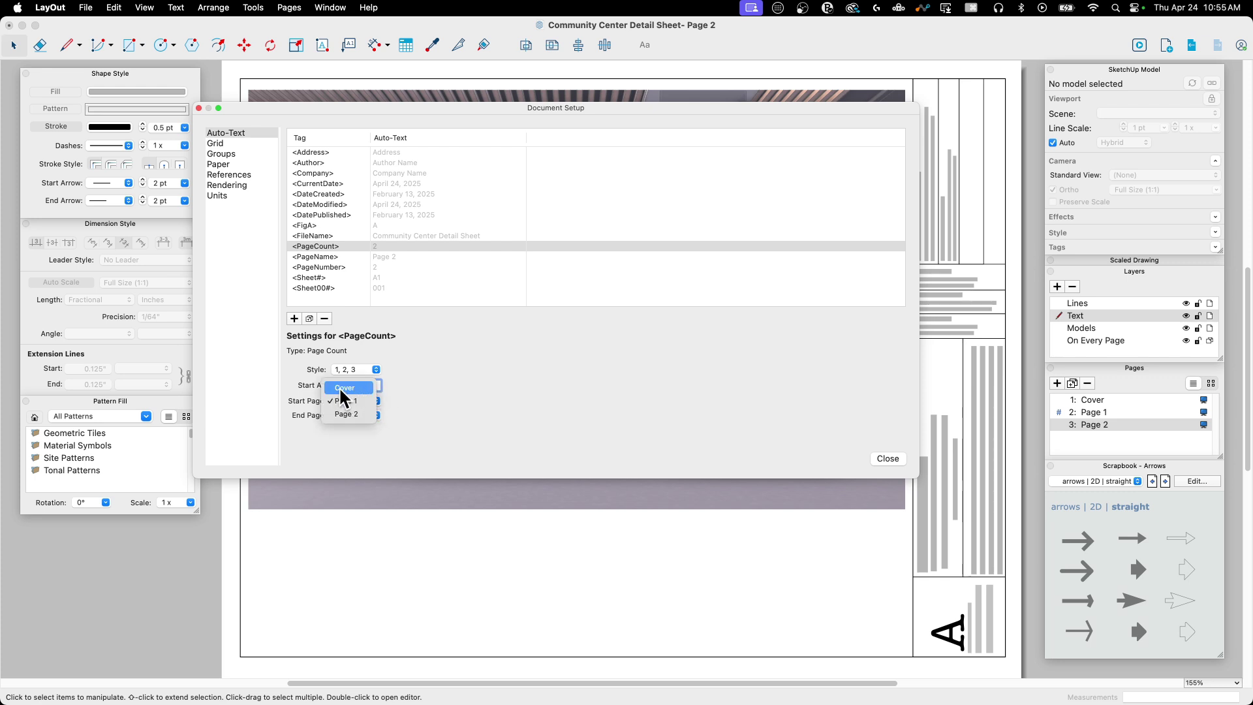
click(355, 400)
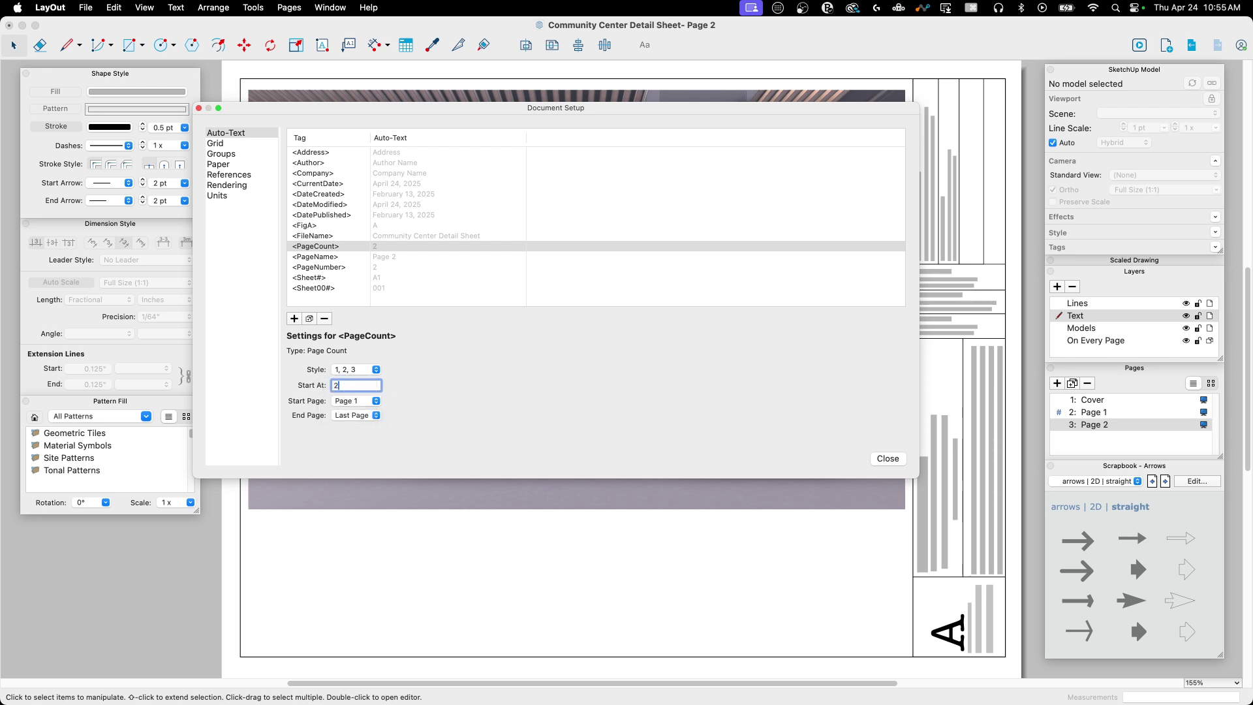
Reset <PageCount> Start At to 1 with 1, 2, 3 style through Last Page, then show <PageNumber>
text(2)
drag(352, 385, 277, 383)
text(1)
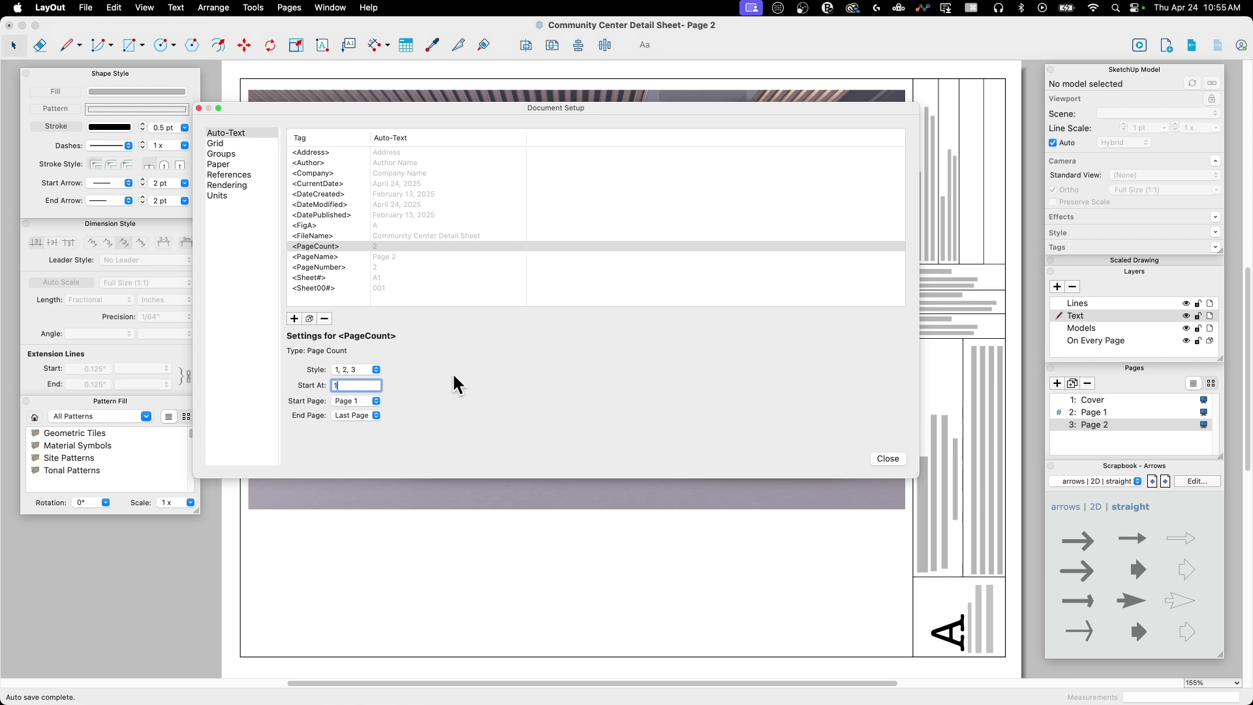
click(375, 369)
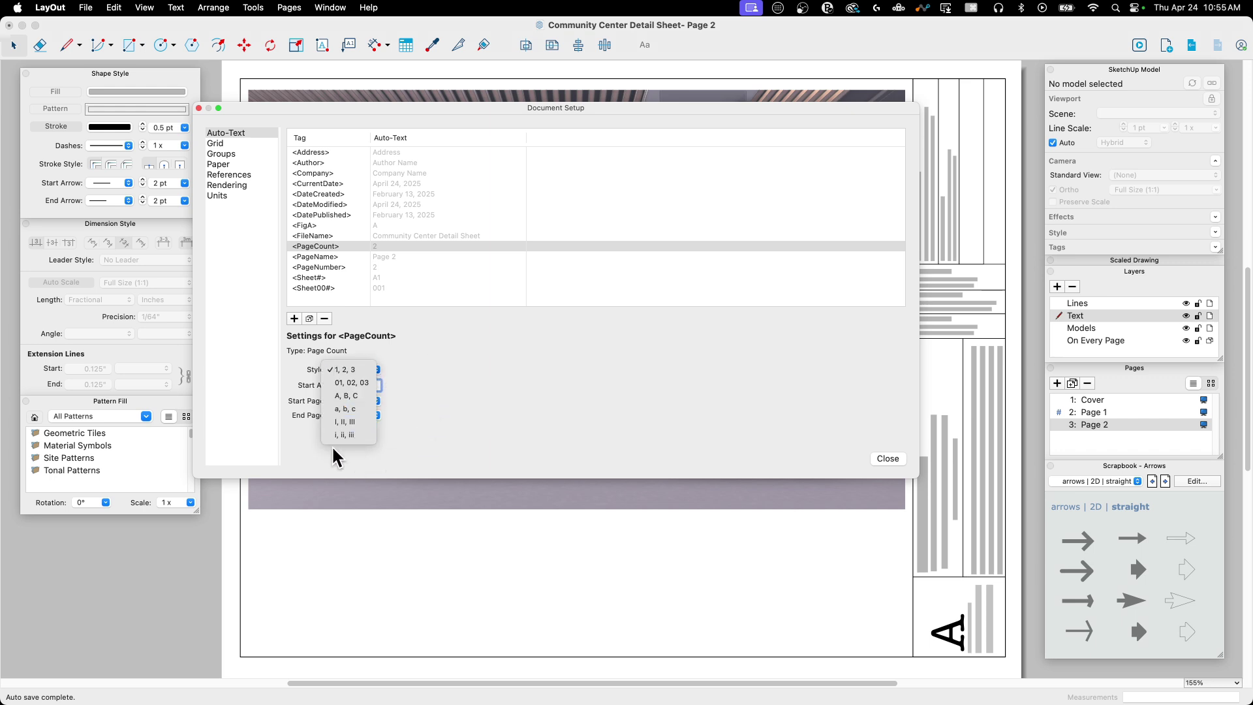
click(356, 369)
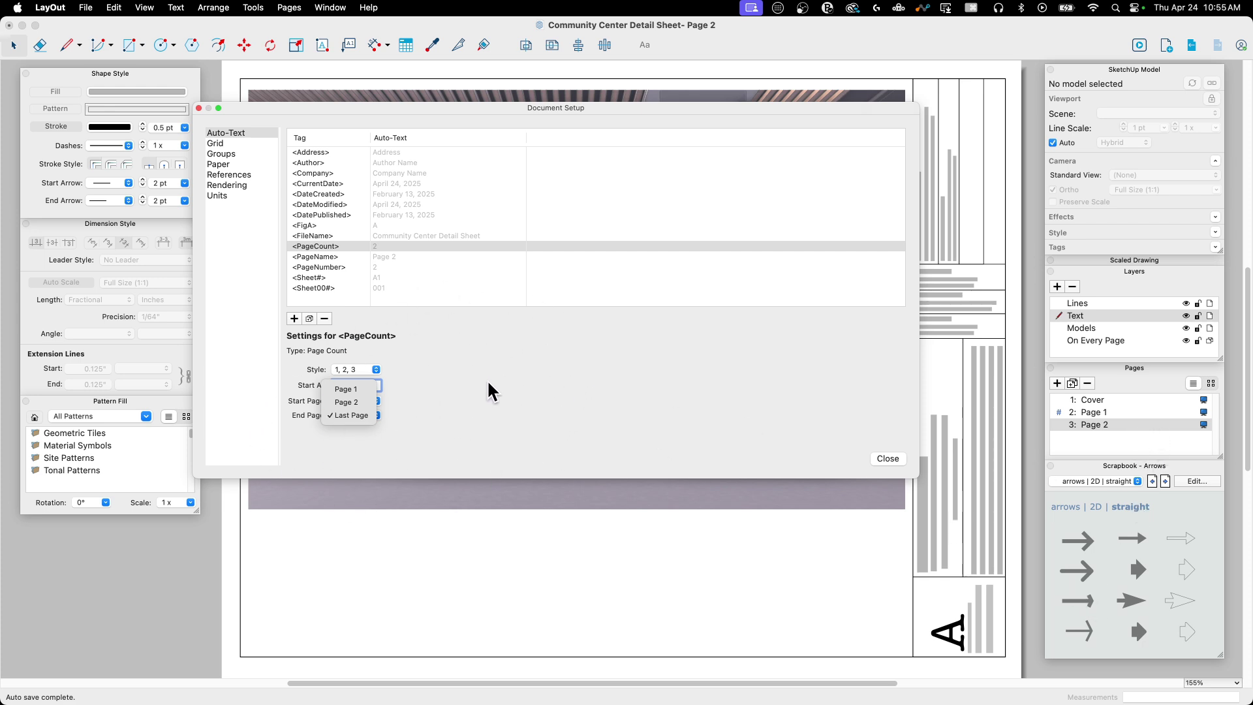
click(347, 400)
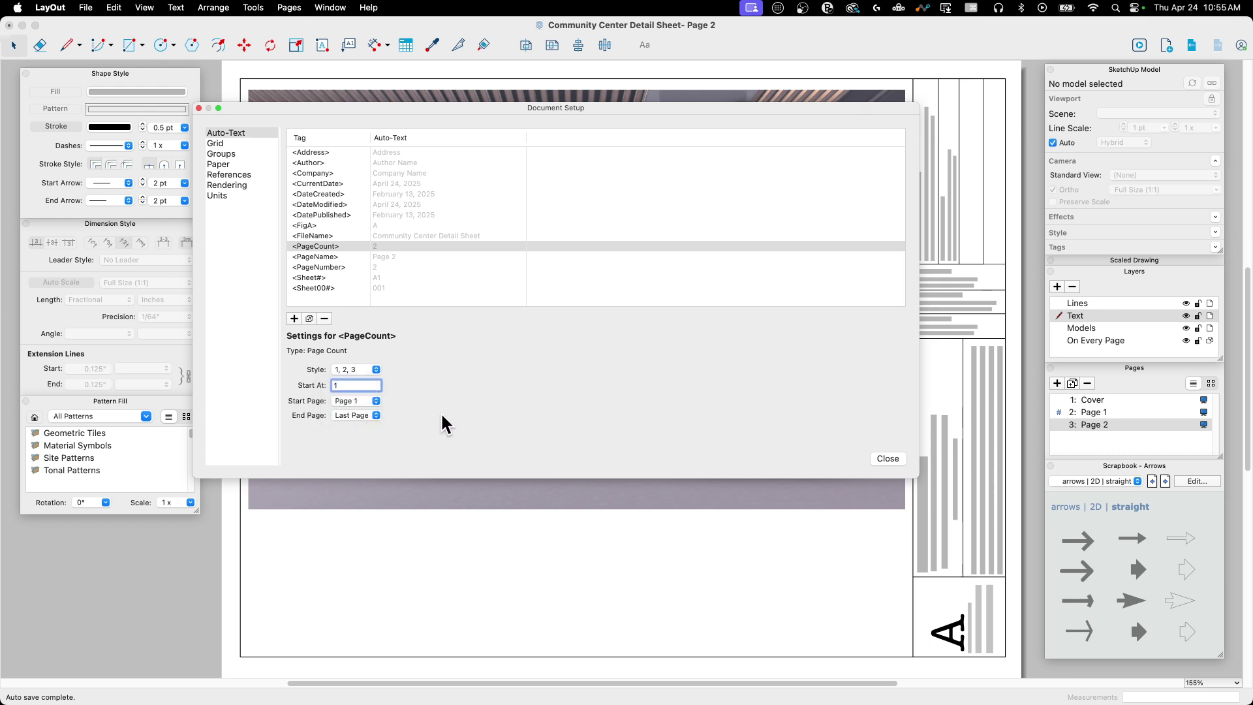
click(374, 267)
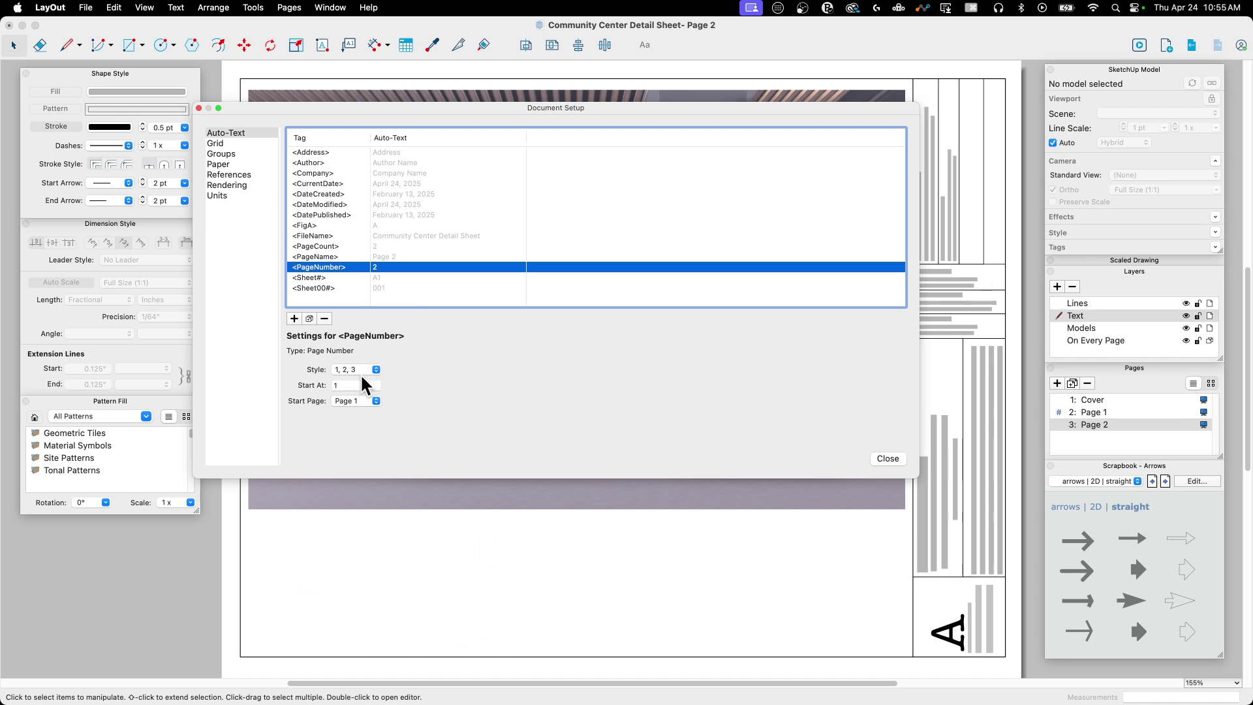
Keep <PageNumber> starting on Page 1 and view the <Sheet#> and <Sheet00#> tags
click(376, 401)
click(365, 400)
click(389, 277)
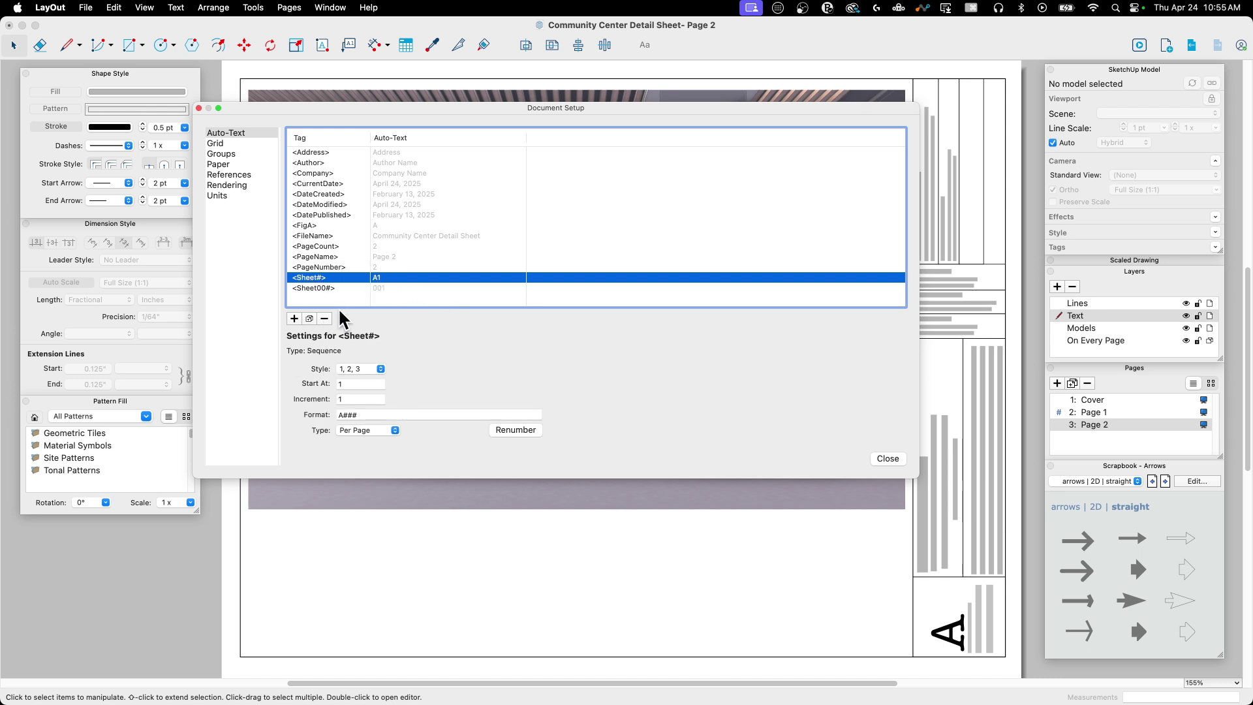
click(318, 288)
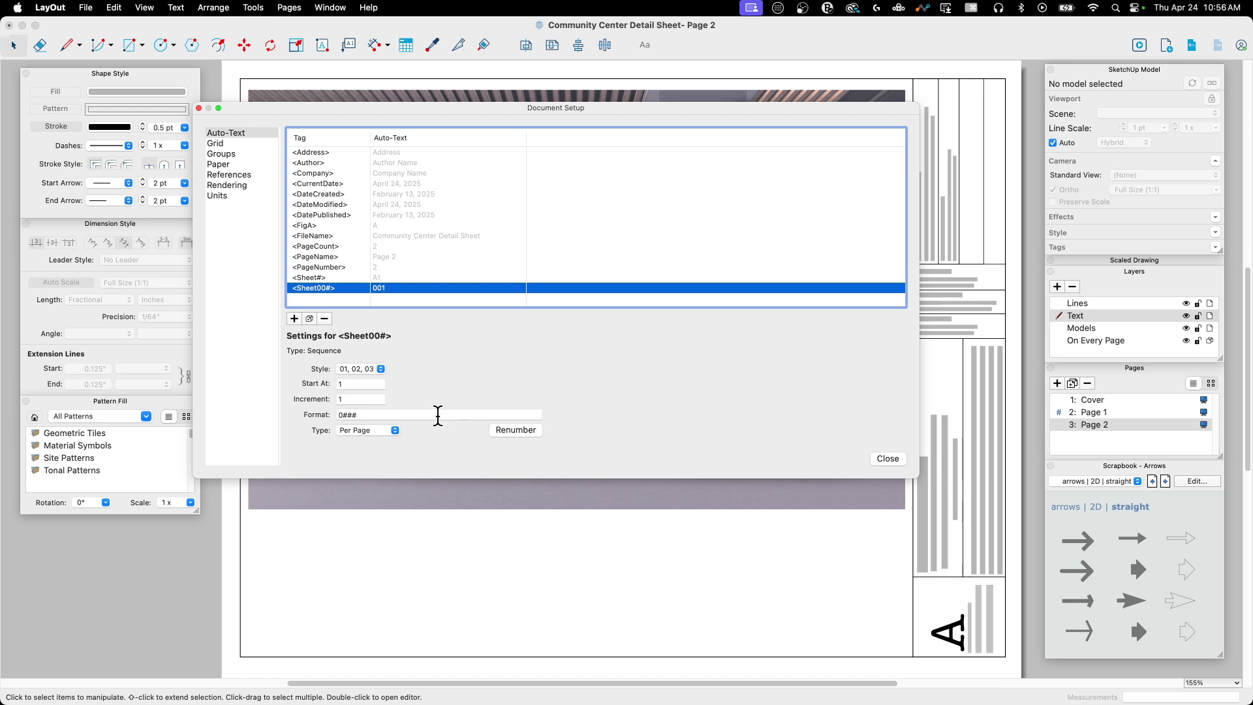
Keep <Sheet00#> counting per page with its 0### format, then begin a new auto-text tag
click(374, 430)
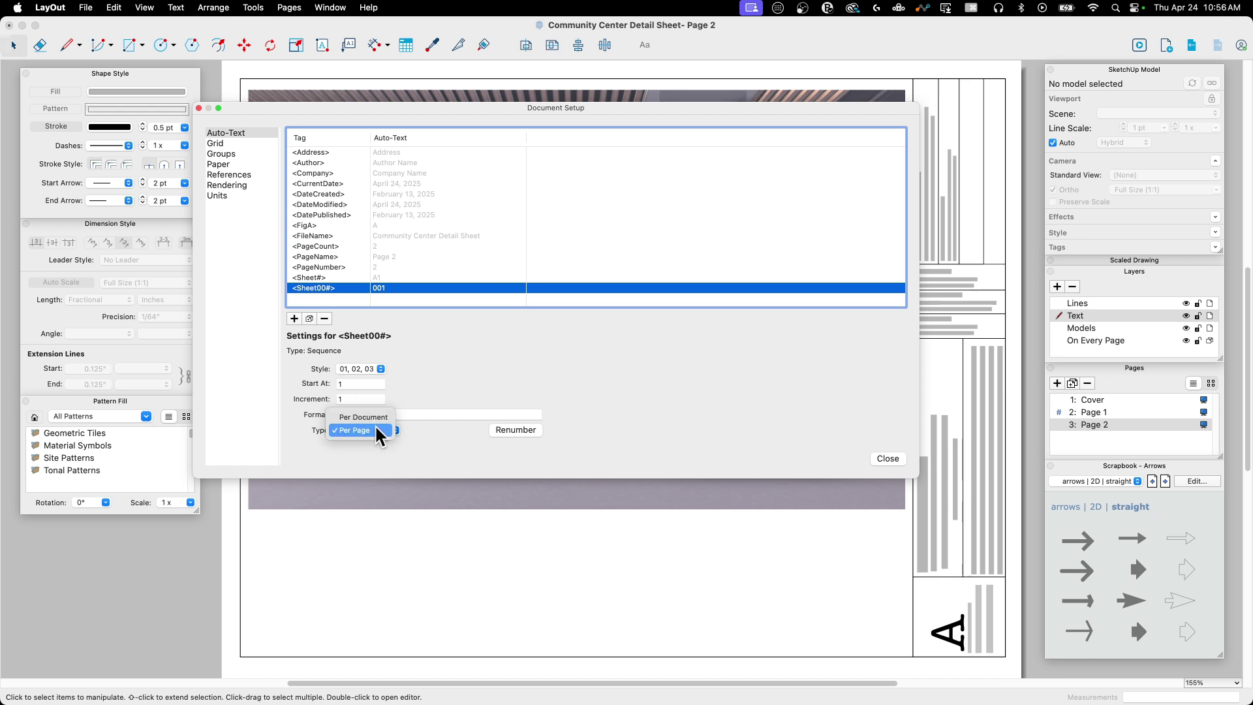
click(433, 431)
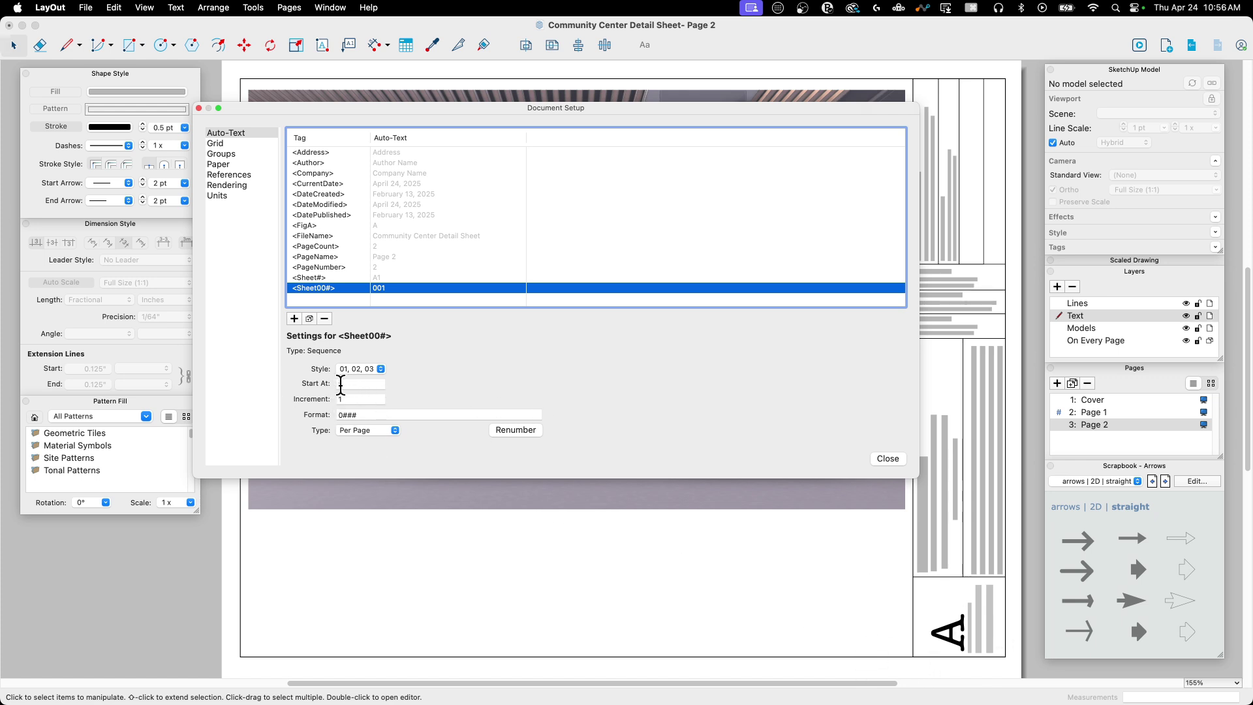
double_click(338, 415)
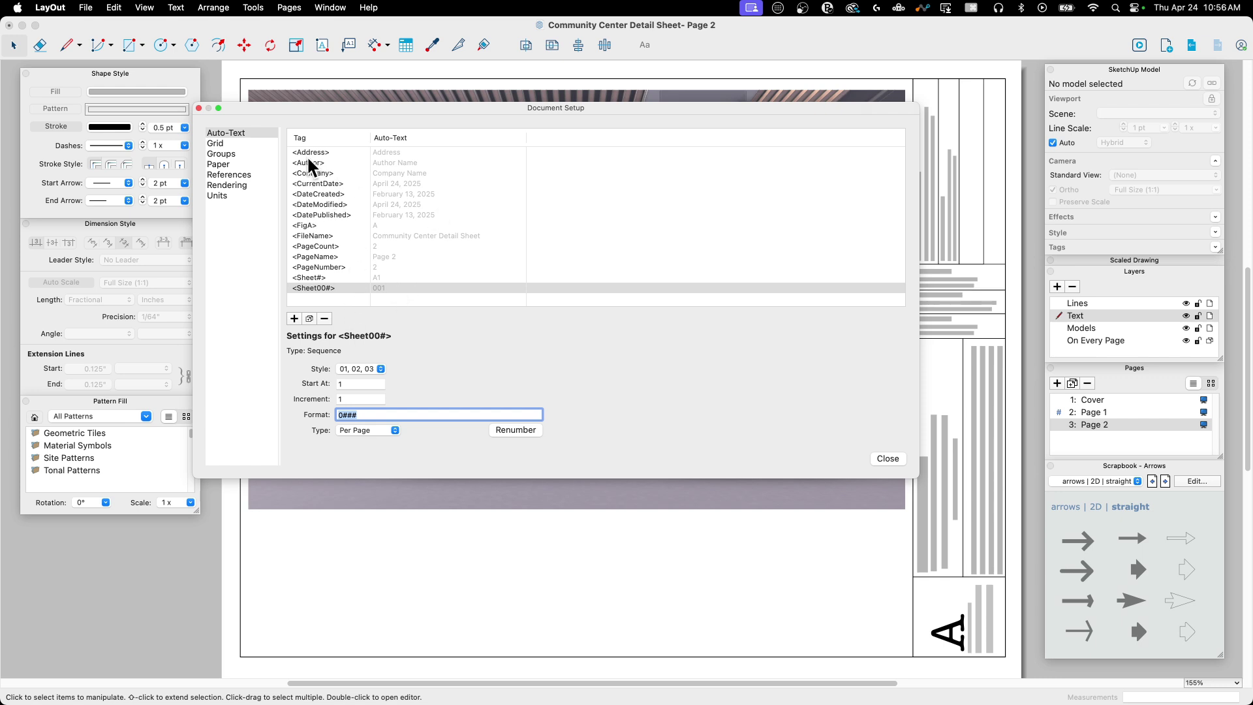
click(294, 318)
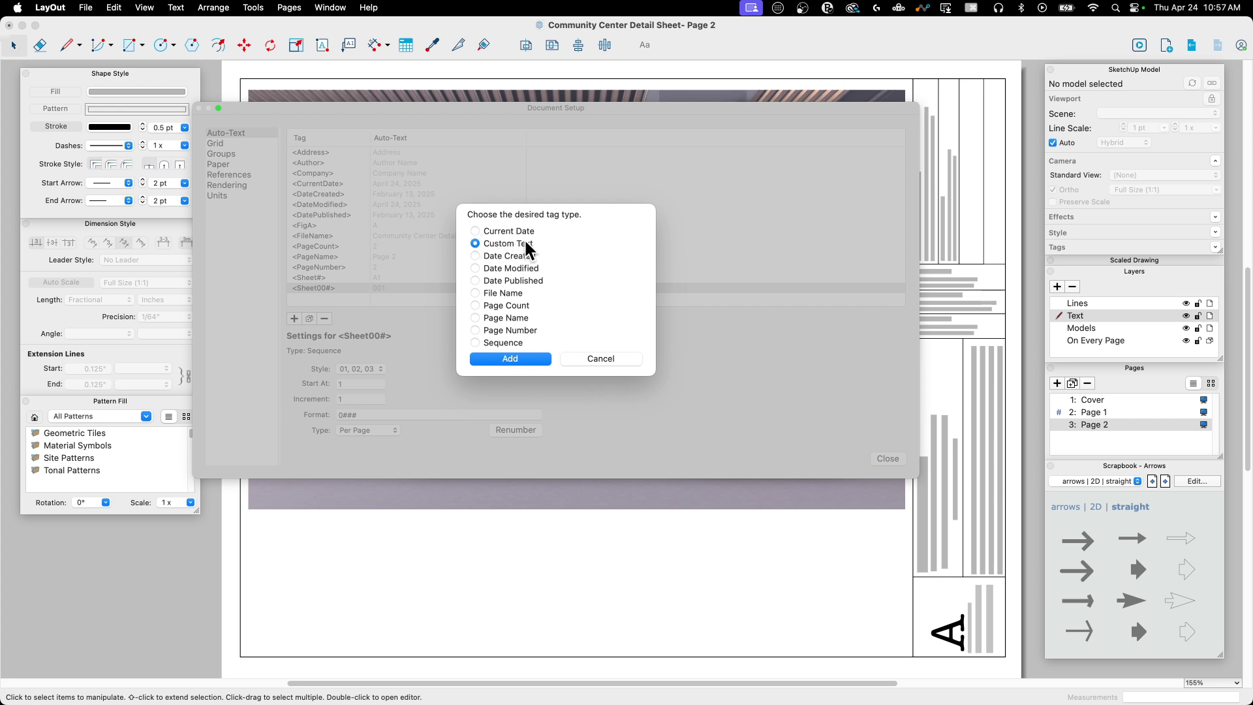
Add a Custom Text tag and rename it <Inclusions>
click(510, 359)
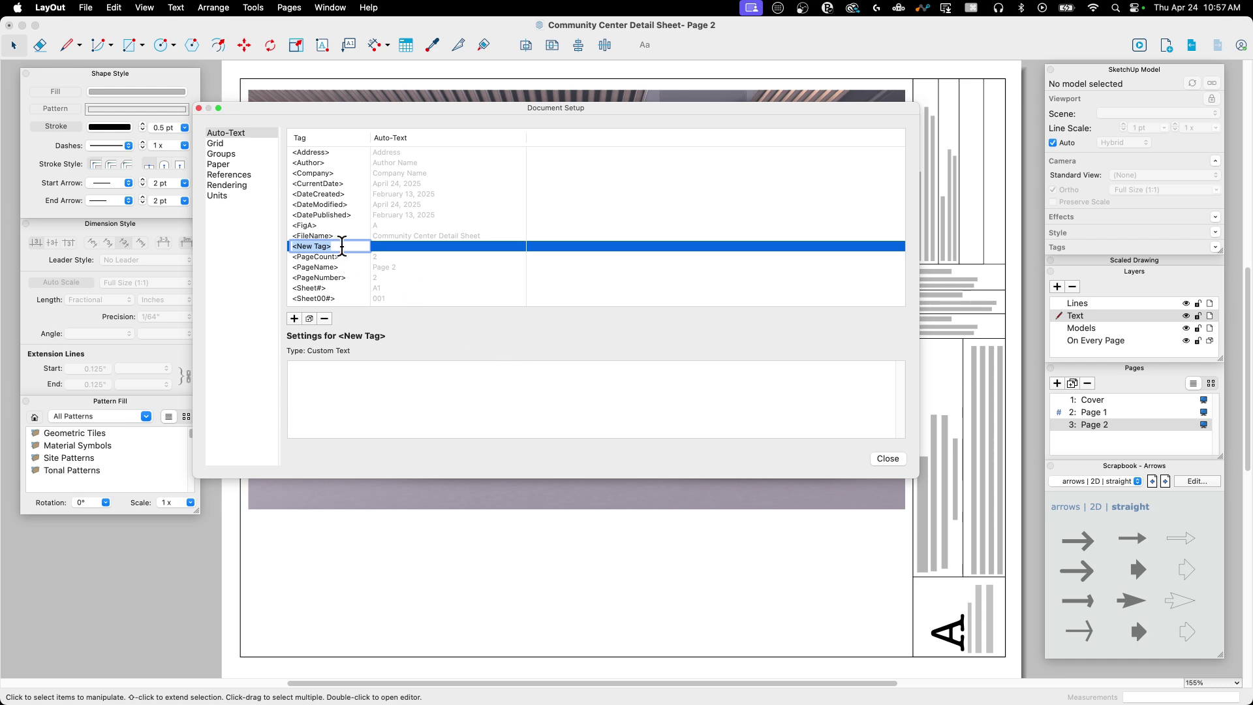
key(BackSpace)
text(<Inclusions>)
key(Return)
Paste a Lorem ipsum paragraph as the <Inclusions> tag's text
click(305, 372)
right_click(304, 372)
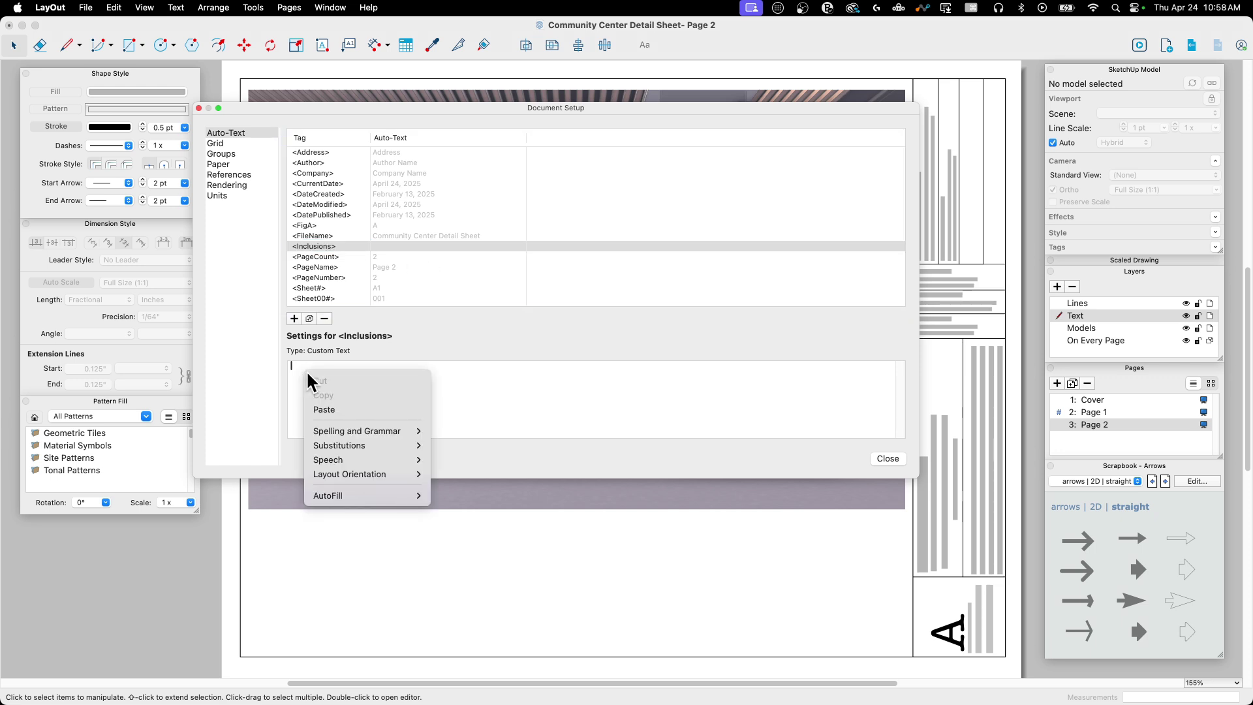
click(368, 406)
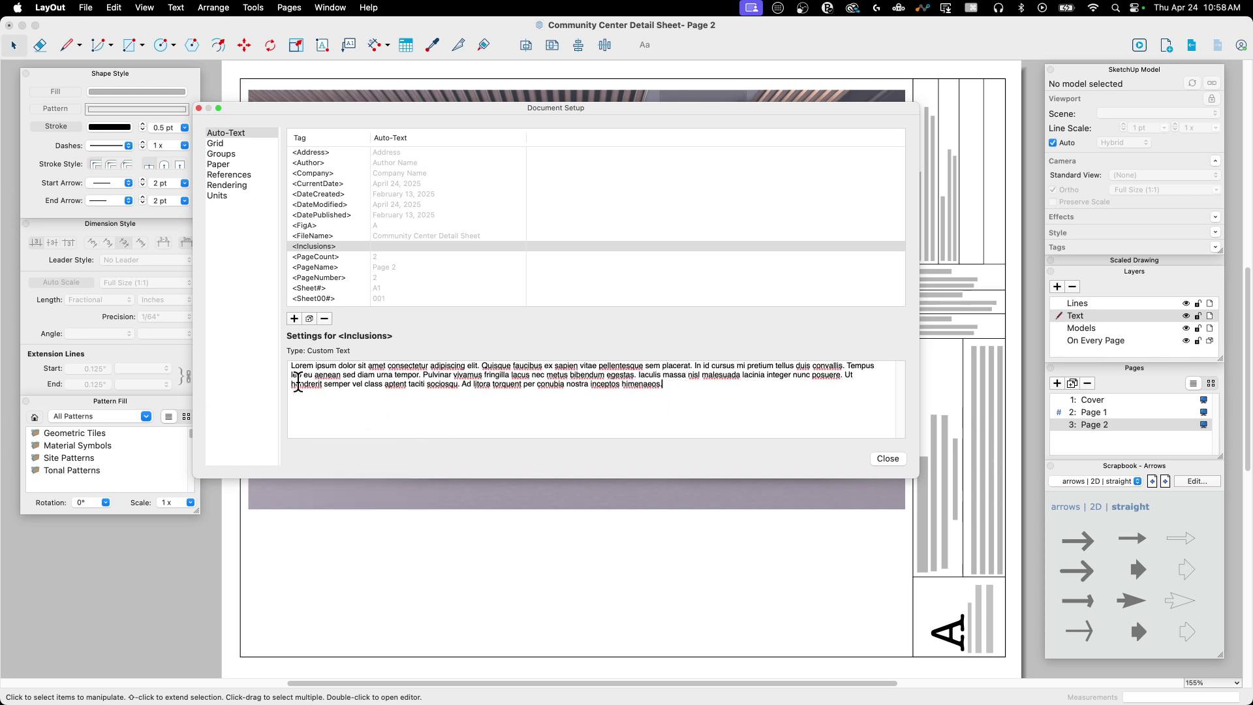
drag(693, 385, 285, 356)
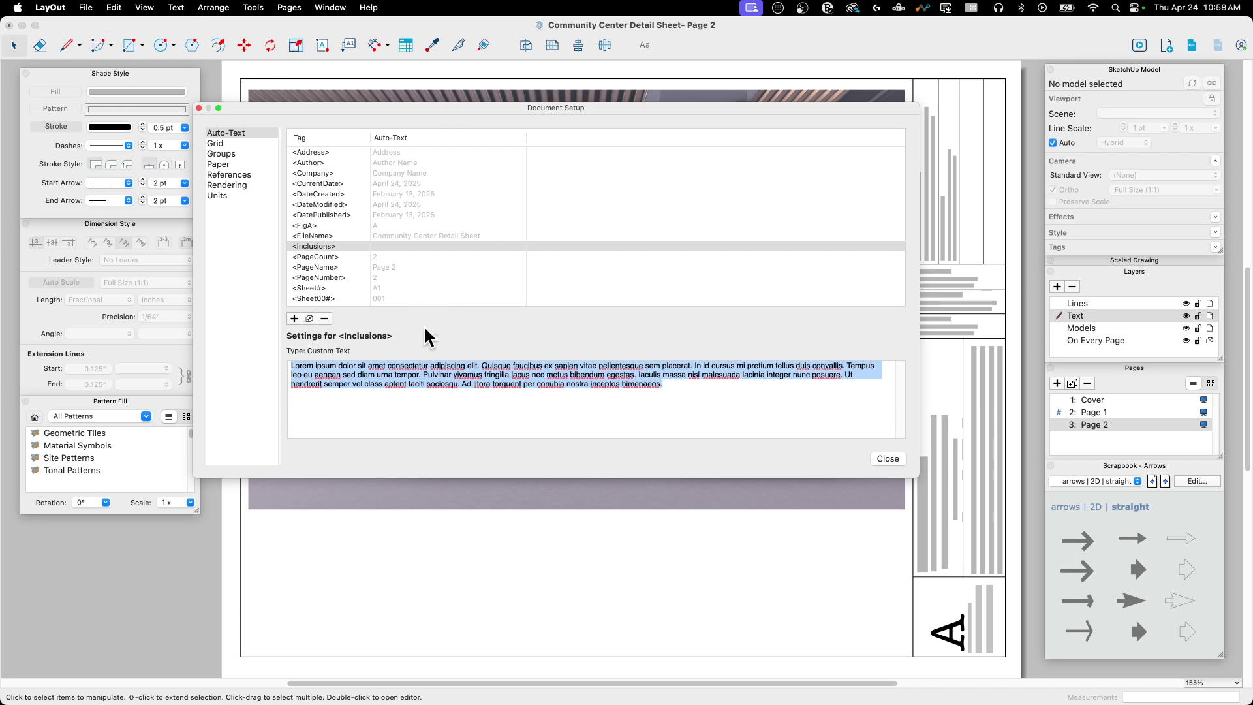
click(672, 384)
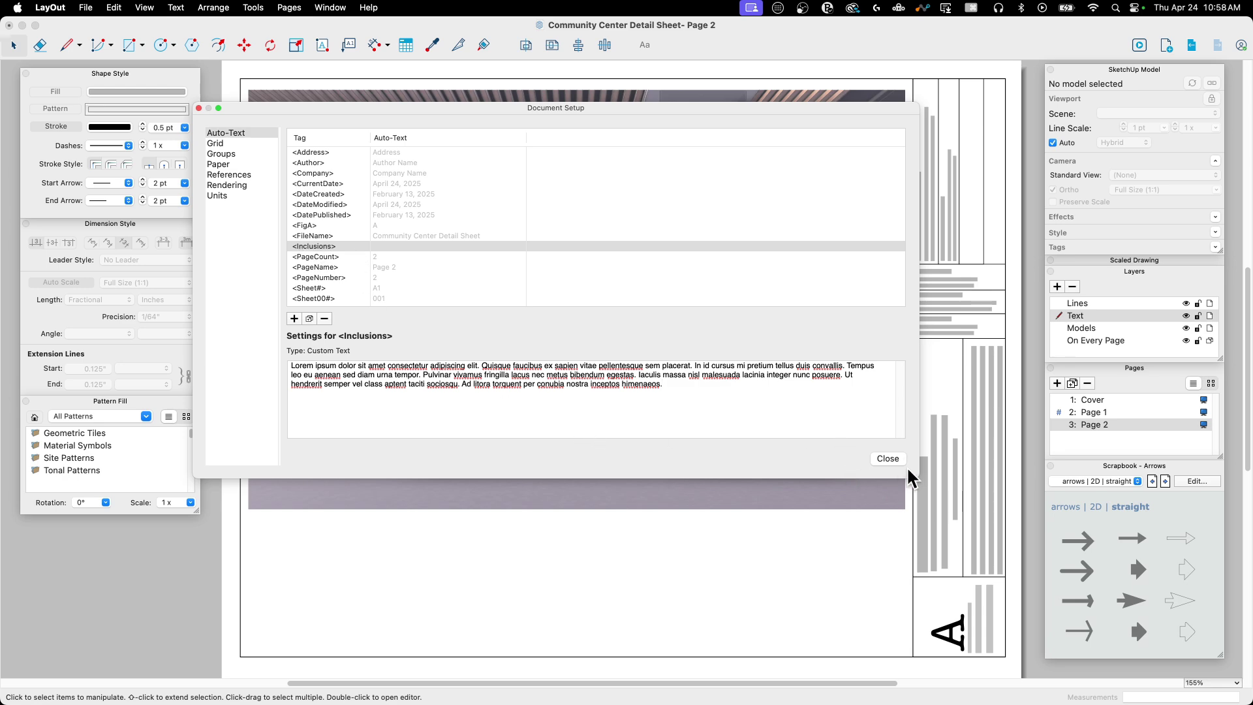
Draw a text box below the interior rendering filled with the <Inclusions> auto-text
click(888, 458)
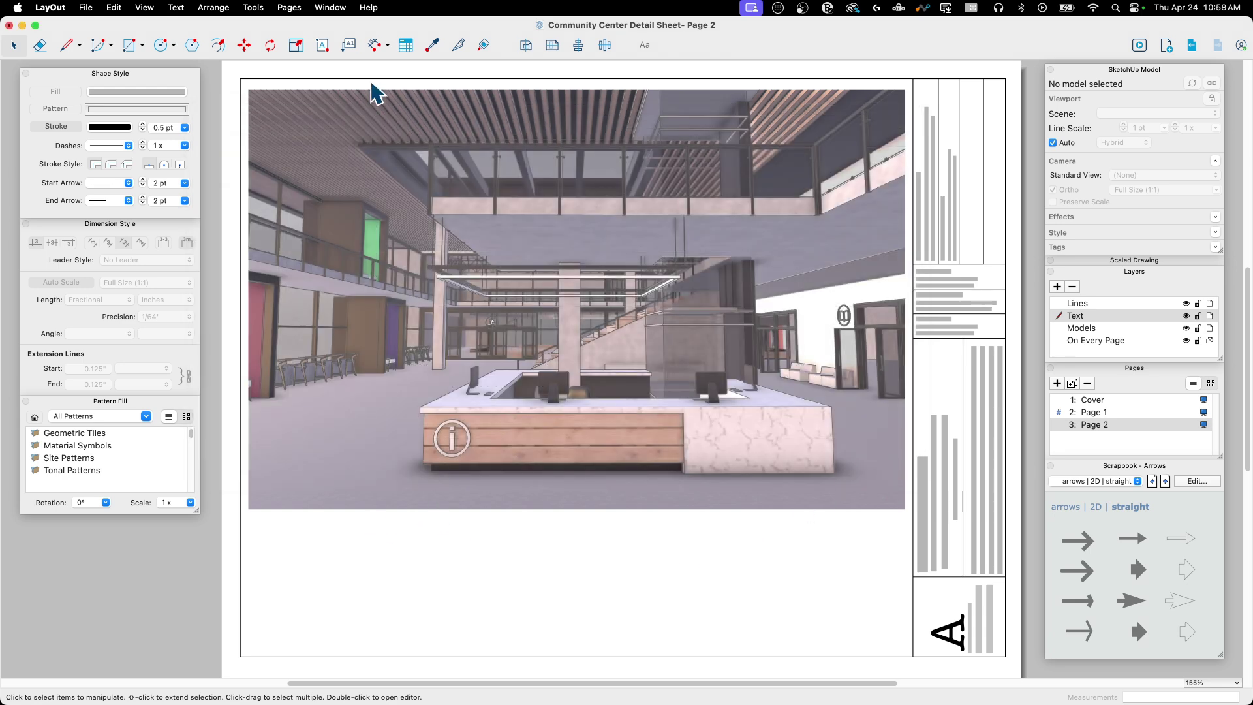
click(322, 46)
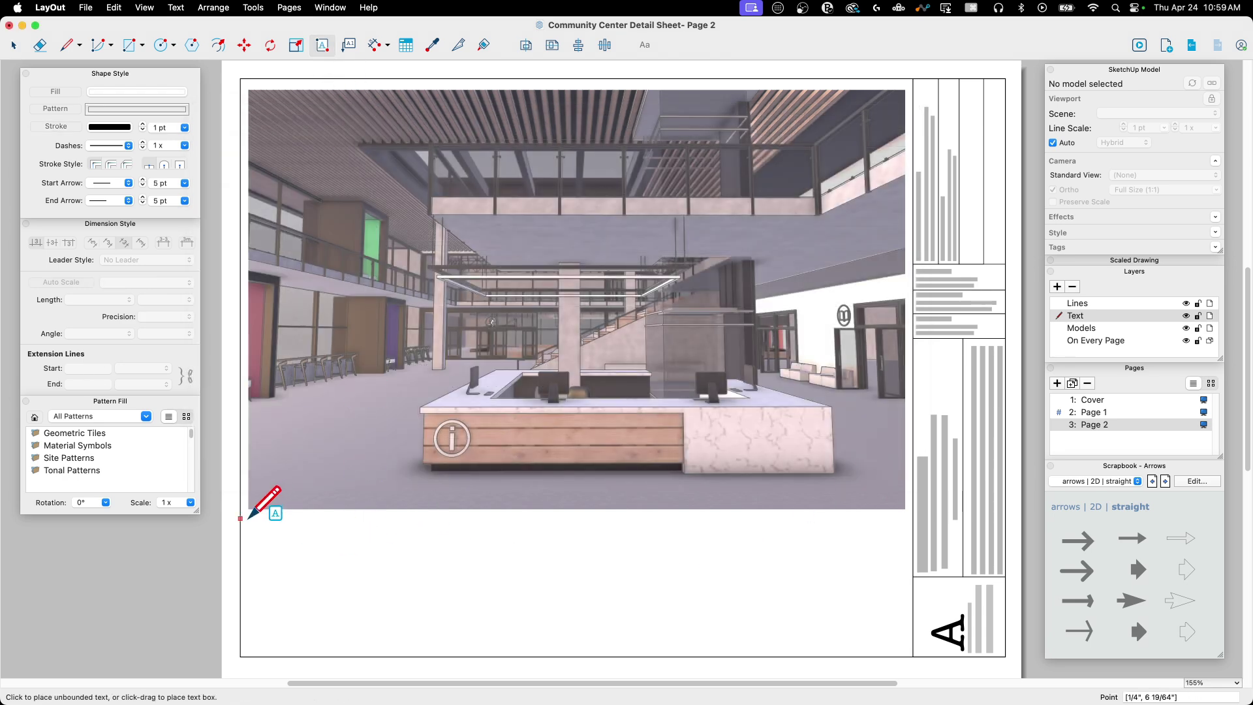
drag(257, 520, 482, 645)
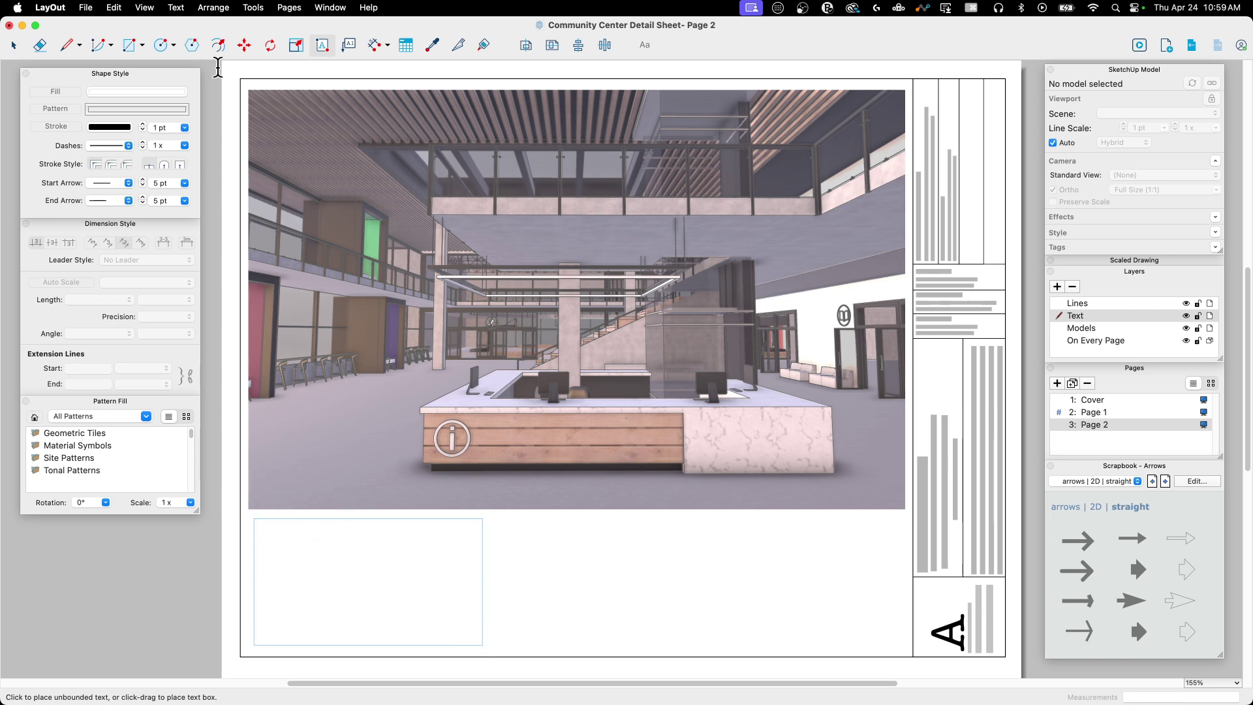
click(176, 7)
mouse_move(206, 135)
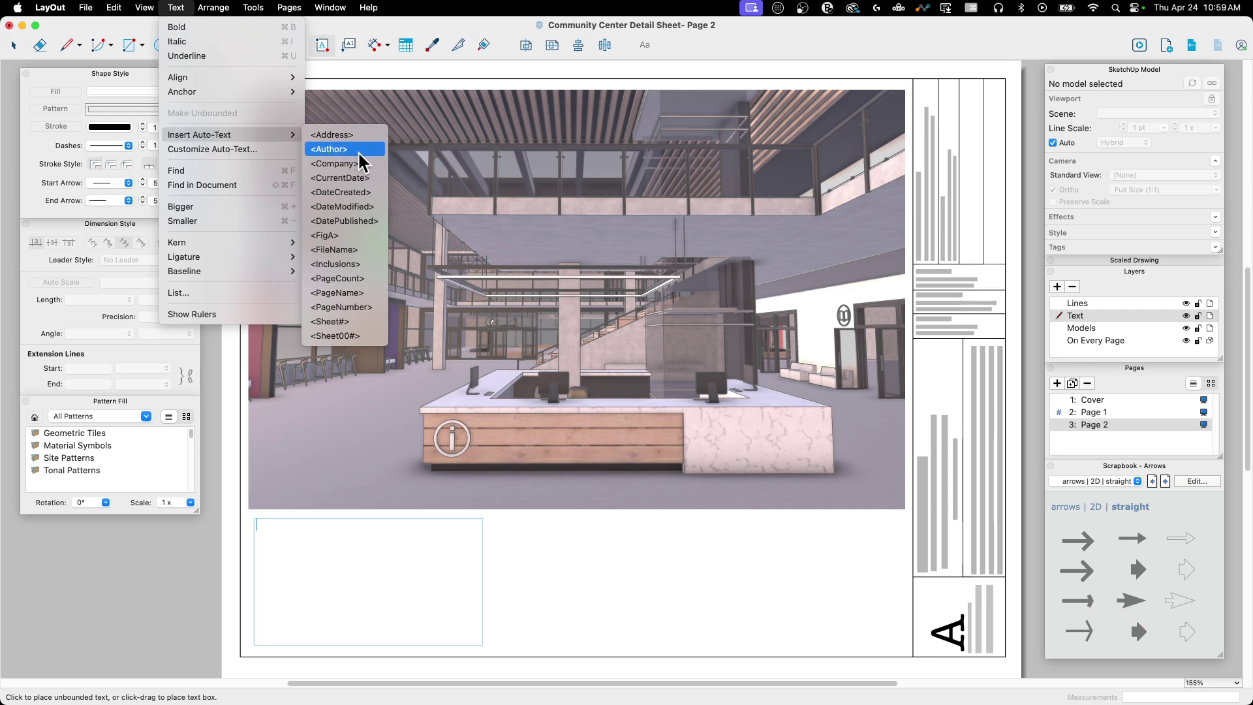
click(362, 263)
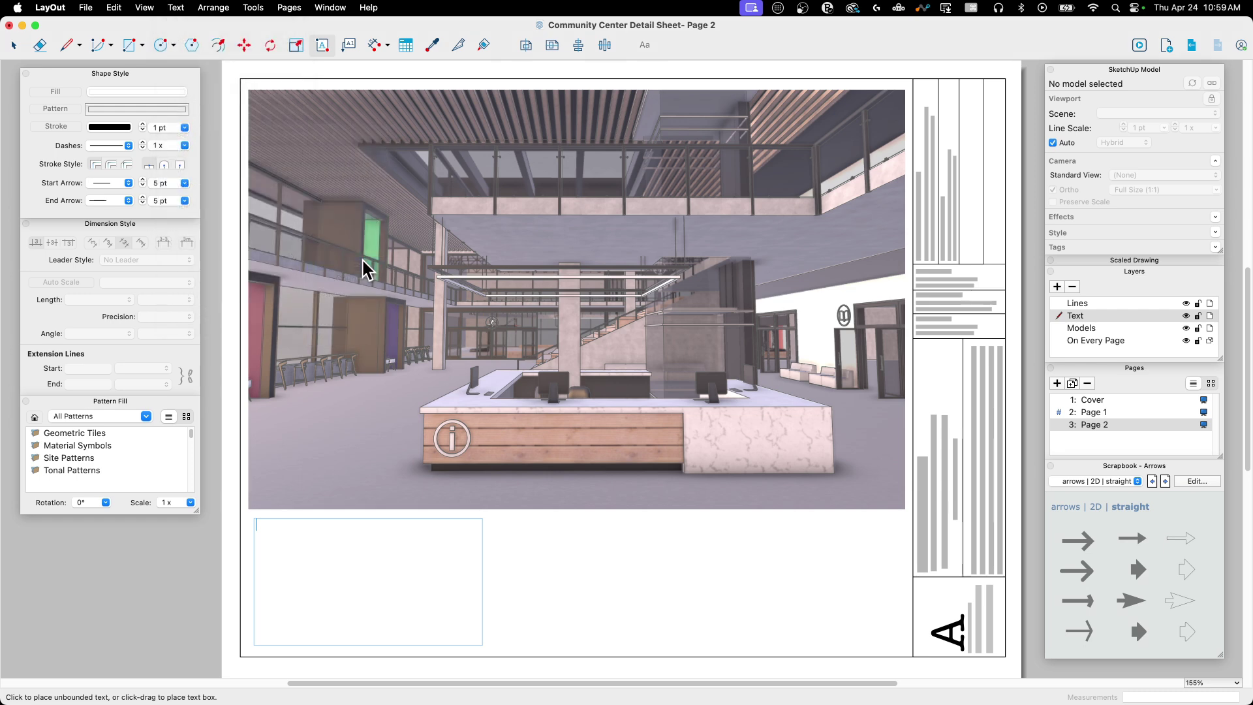
click(565, 608)
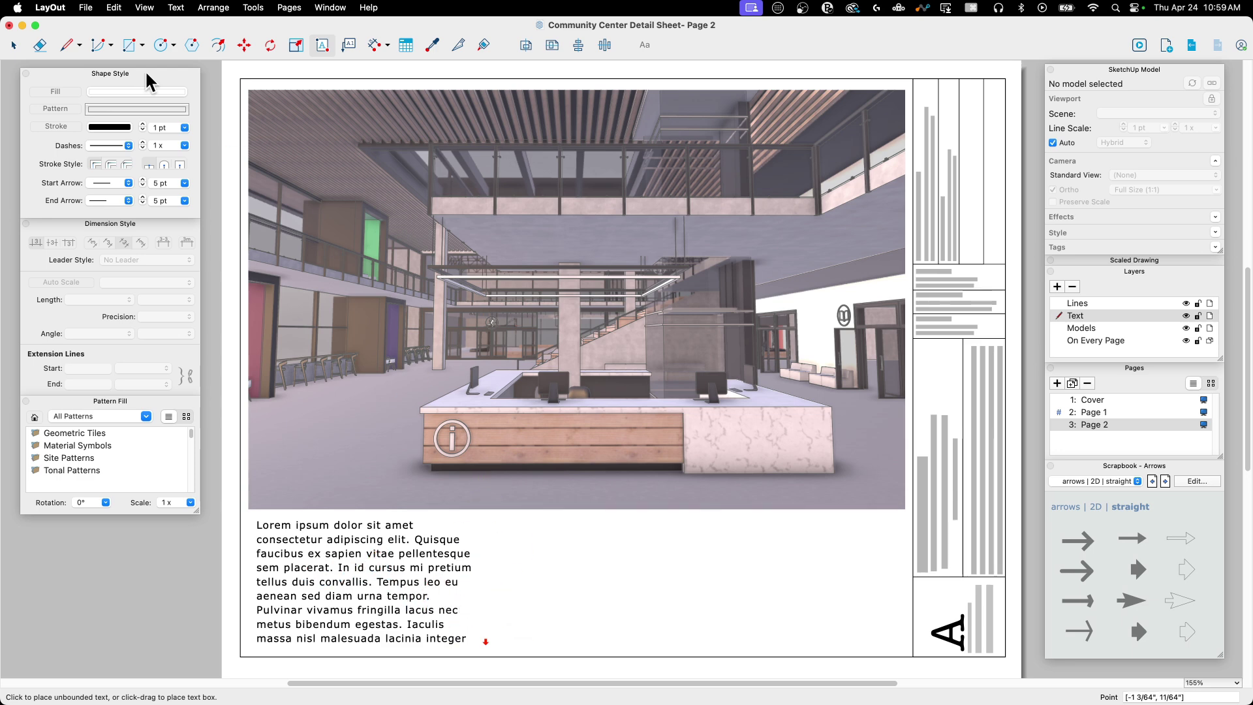
Nudge the Lorem ipsum text box slightly left and widen it to the right
click(13, 45)
click(336, 555)
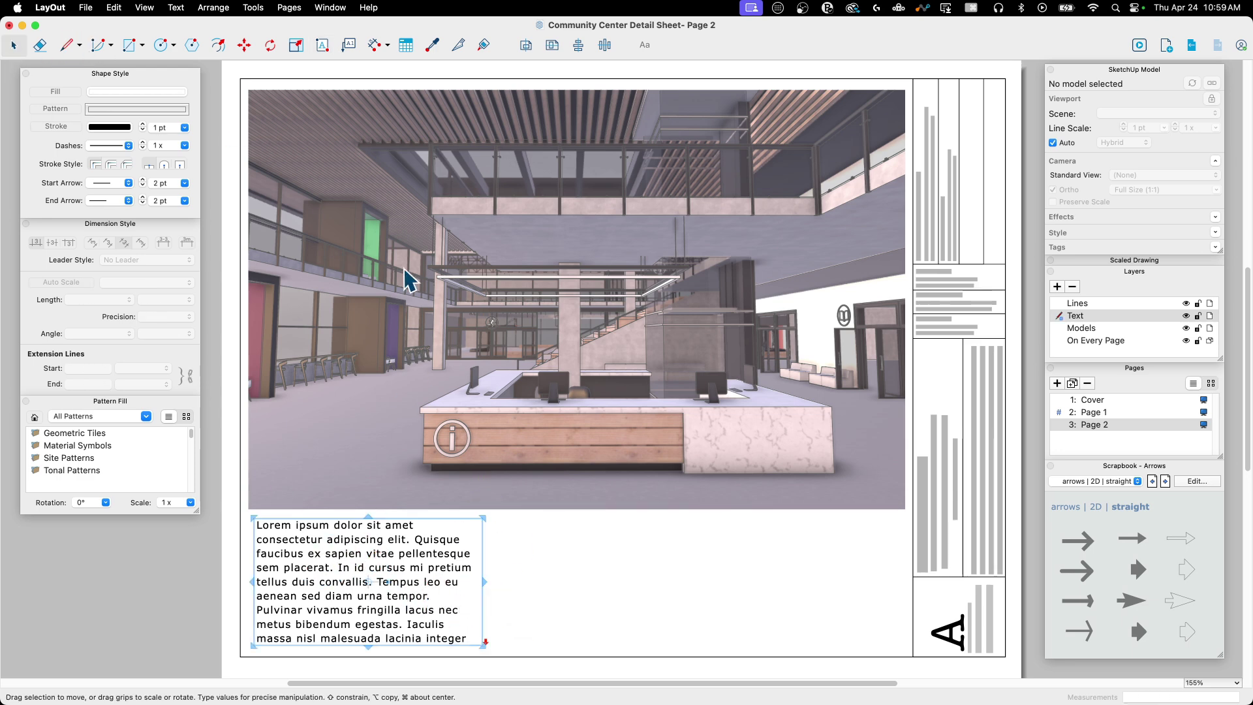
key(m)
click(482, 581)
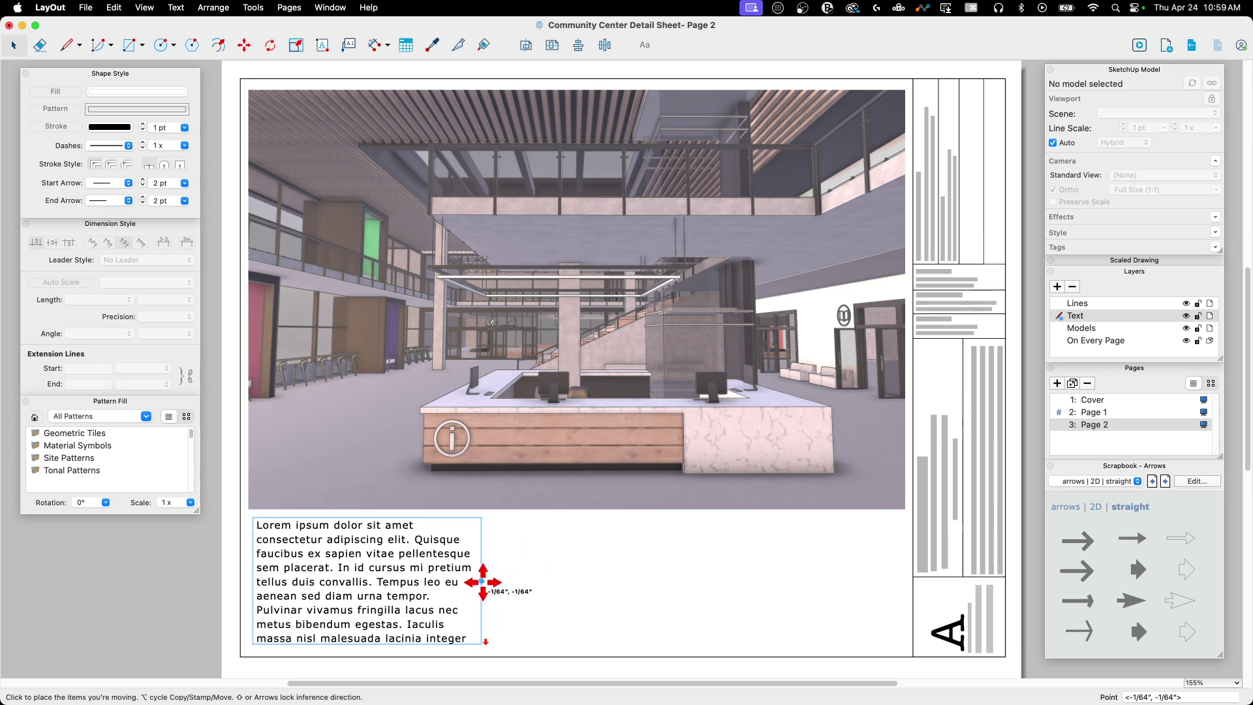
click(477, 582)
key(s)
drag(481, 580, 549, 590)
click(549, 590)
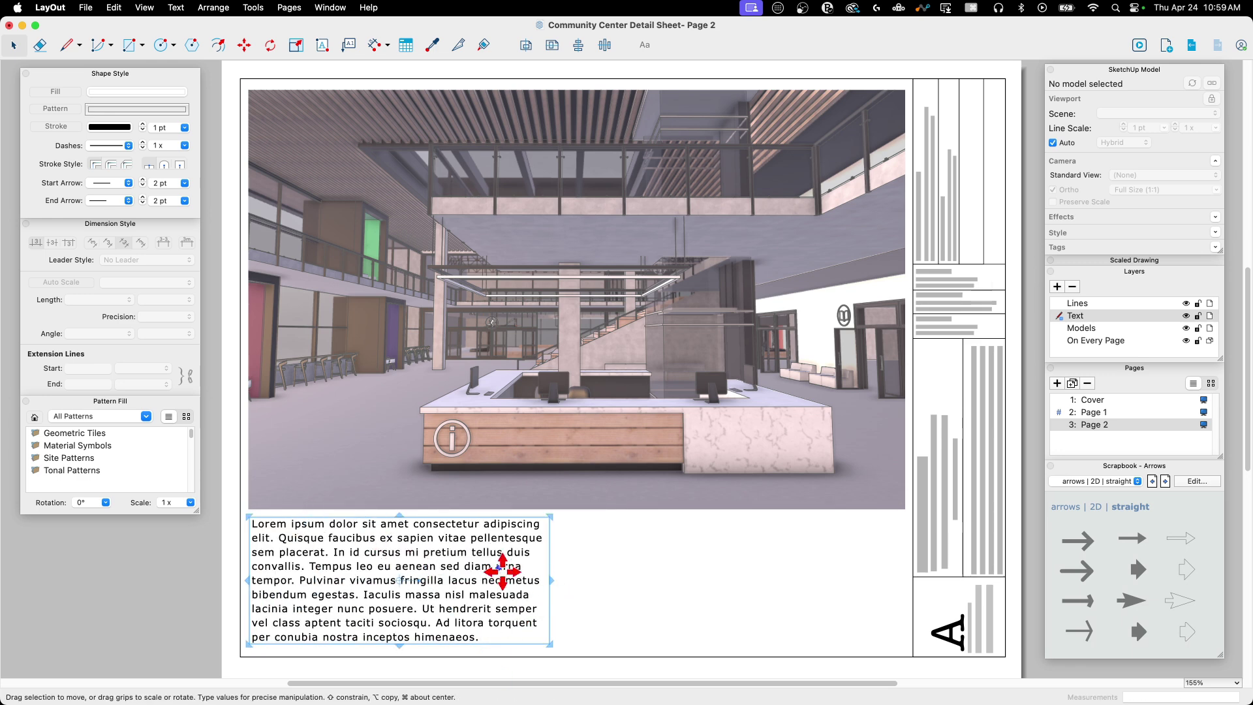
key(Escape)
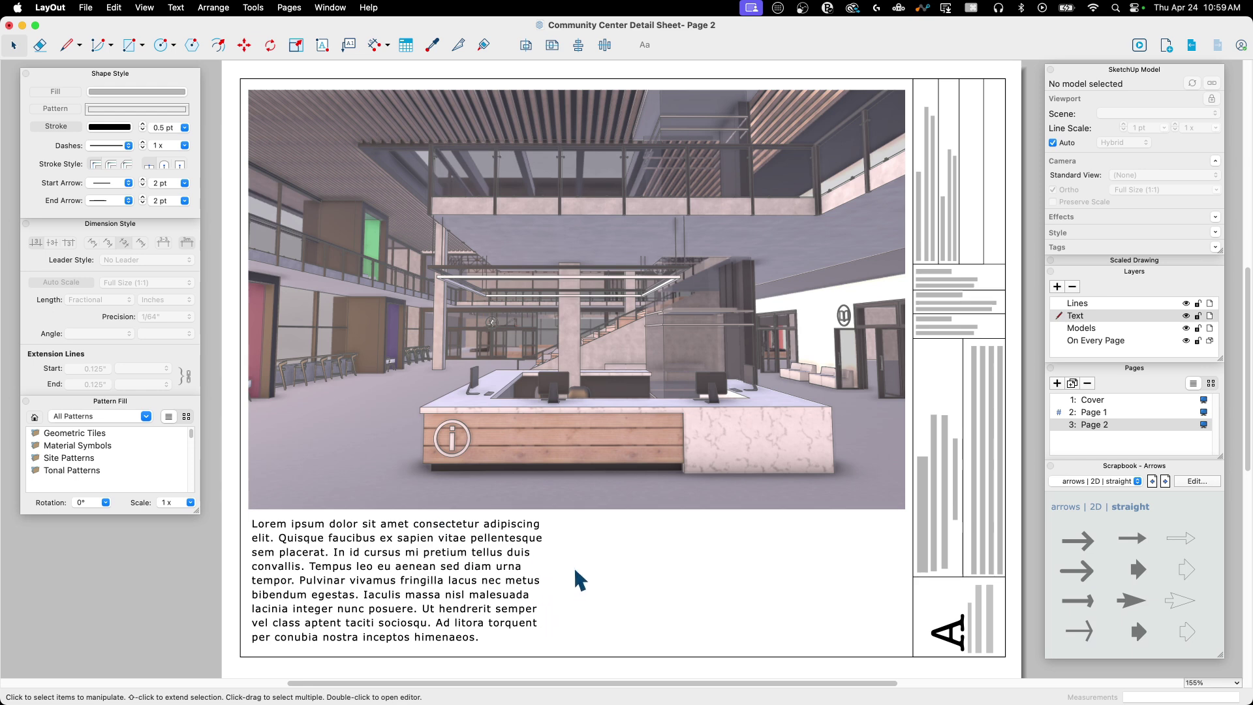
Create a text box reading 'Page <PageNumber> of <PageCount>' at the lower right
click(322, 43)
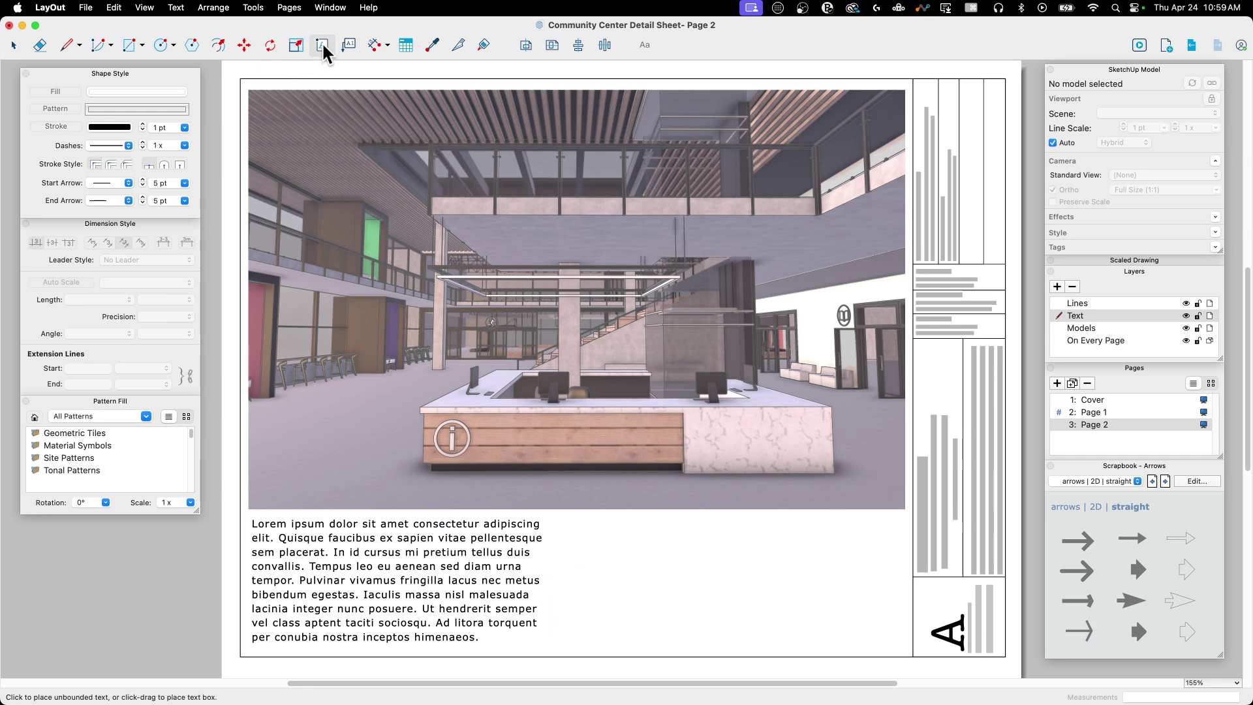
drag(719, 597, 900, 643)
text(Page)
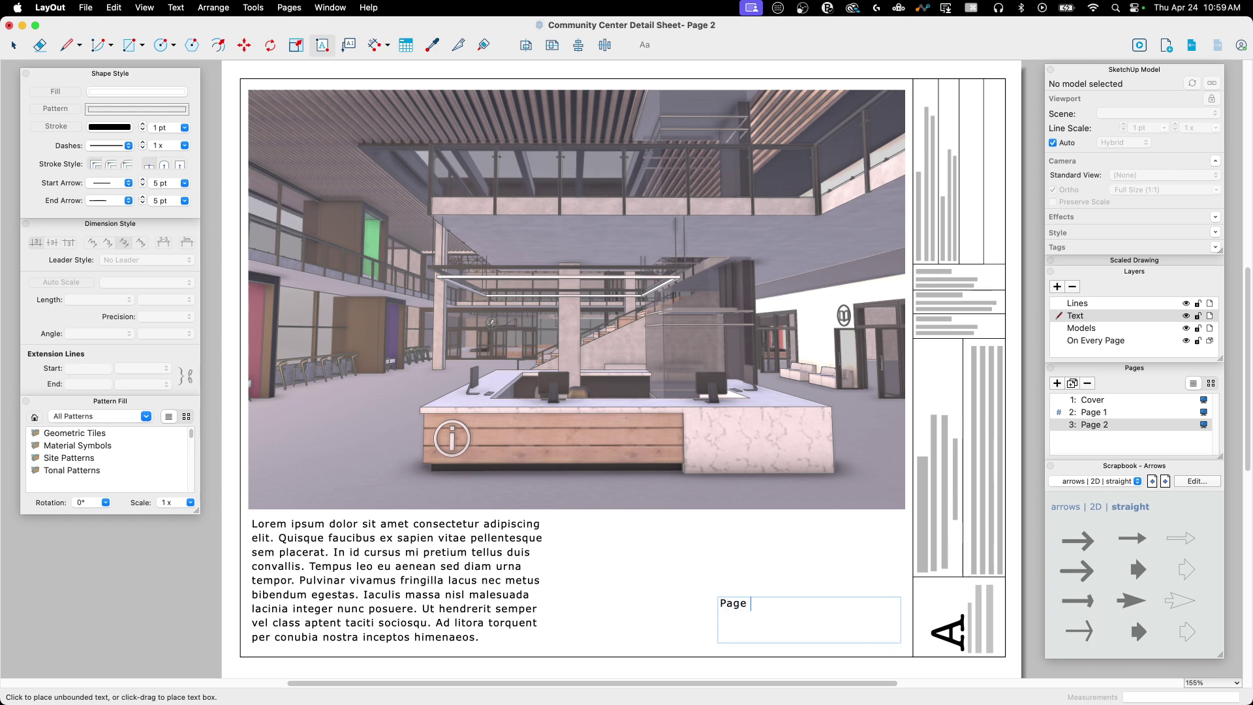
click(176, 7)
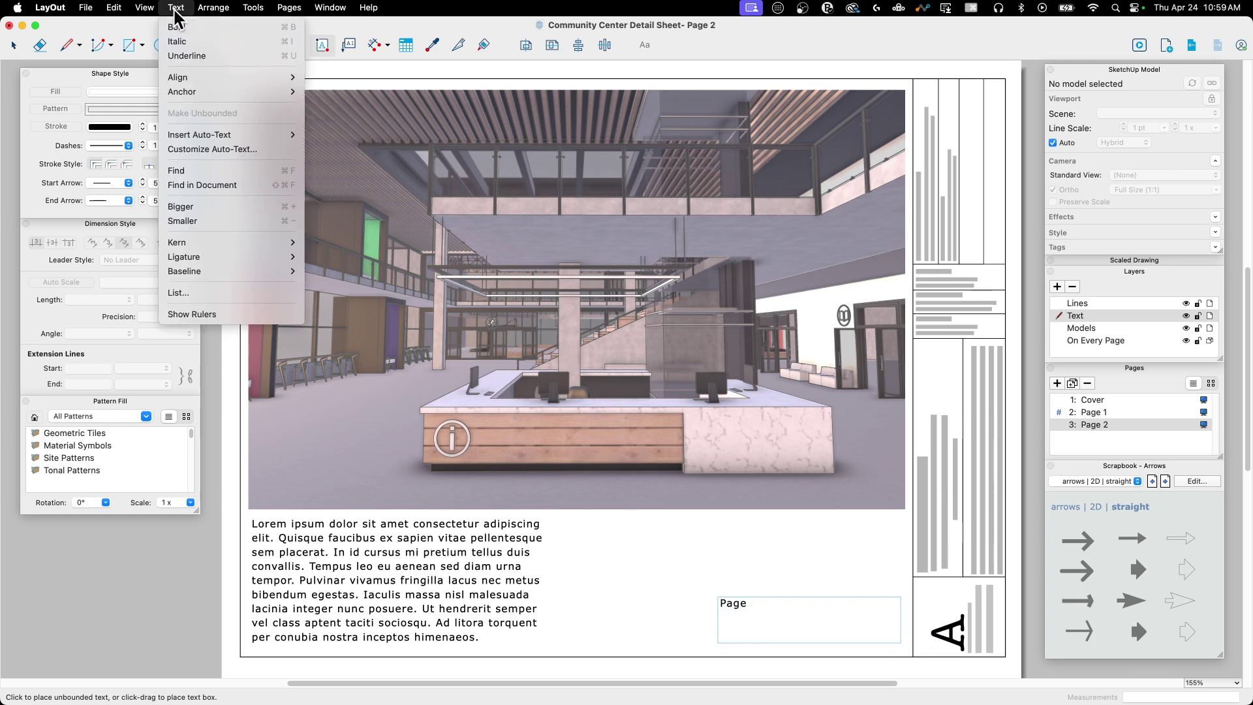
mouse_move(194, 124)
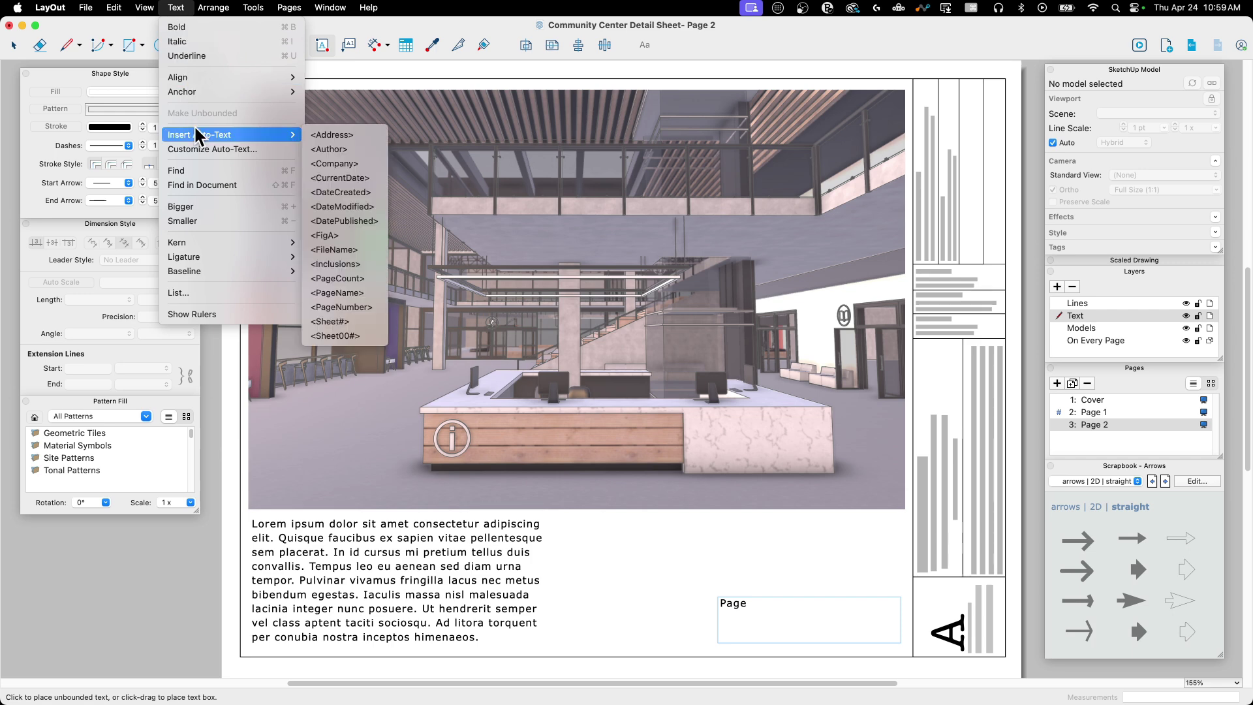
click(364, 307)
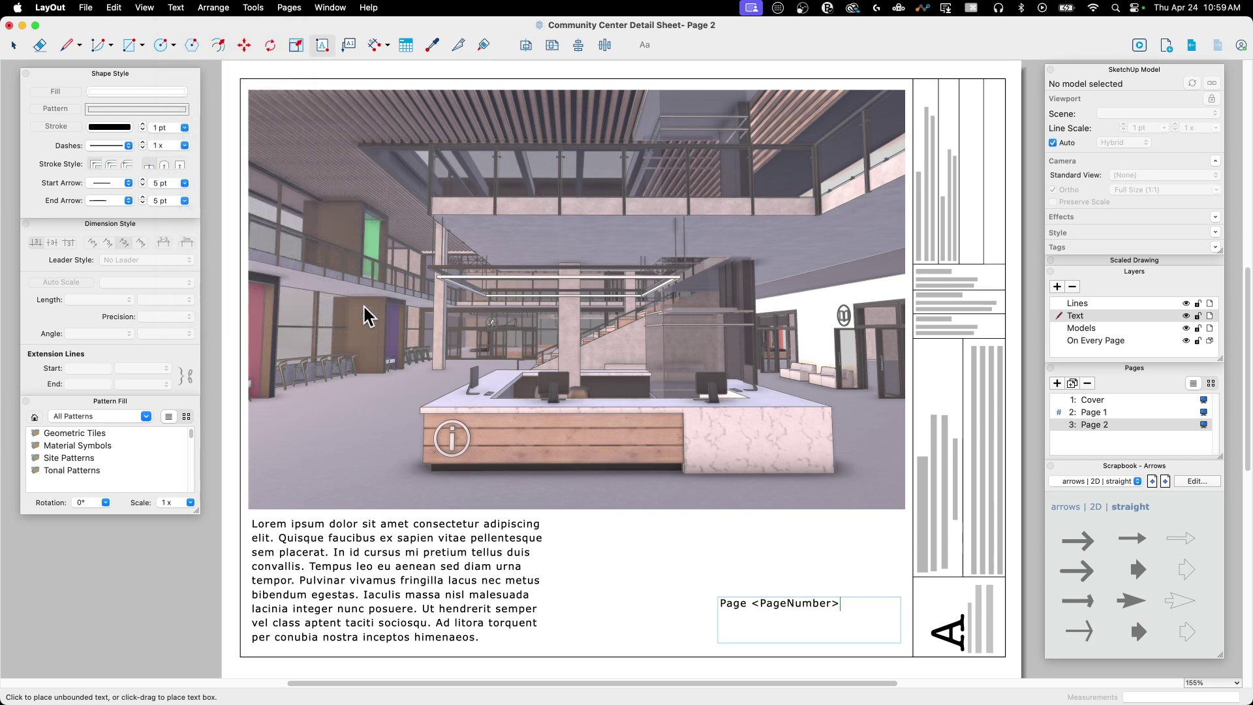
text(of)
click(210, 7)
mouse_move(184, 16)
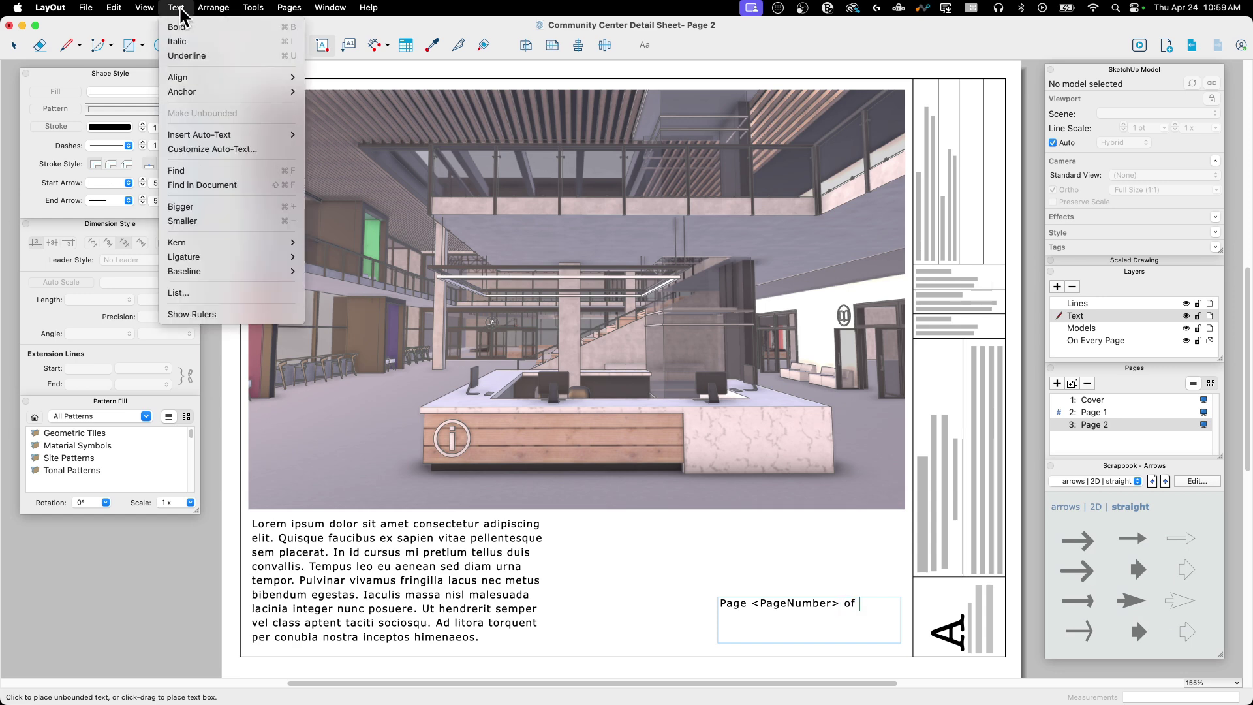
mouse_move(199, 135)
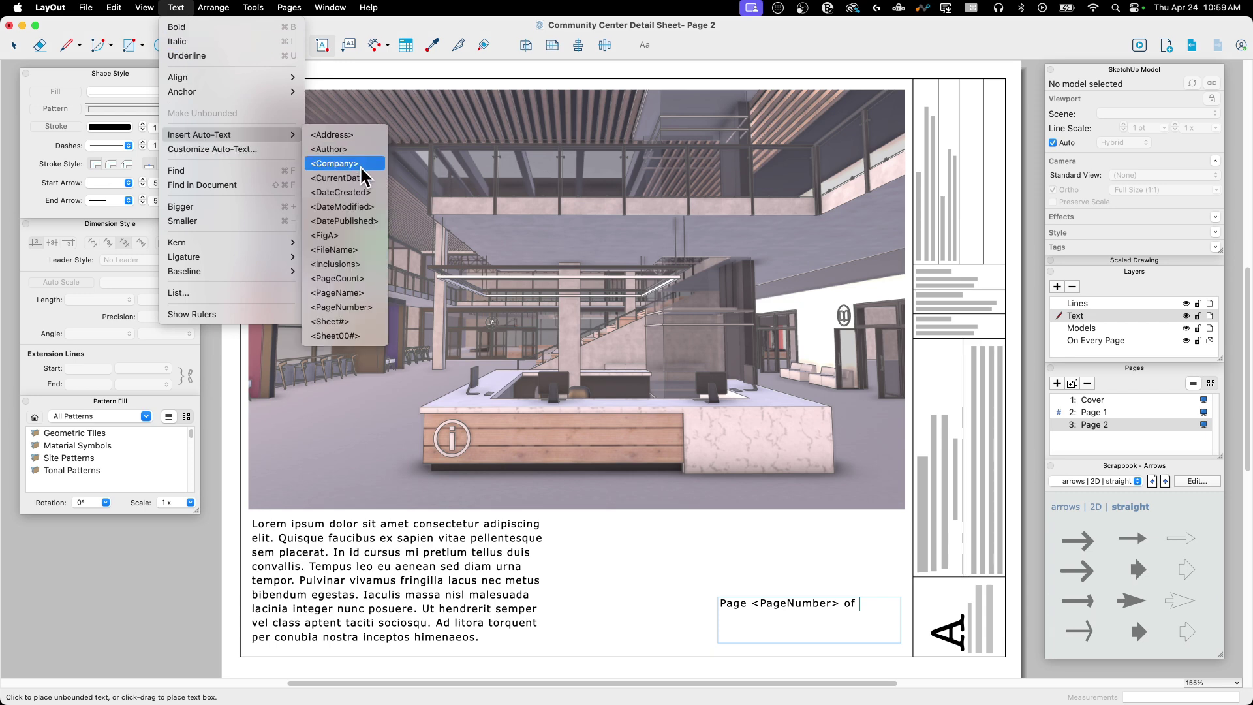
click(352, 275)
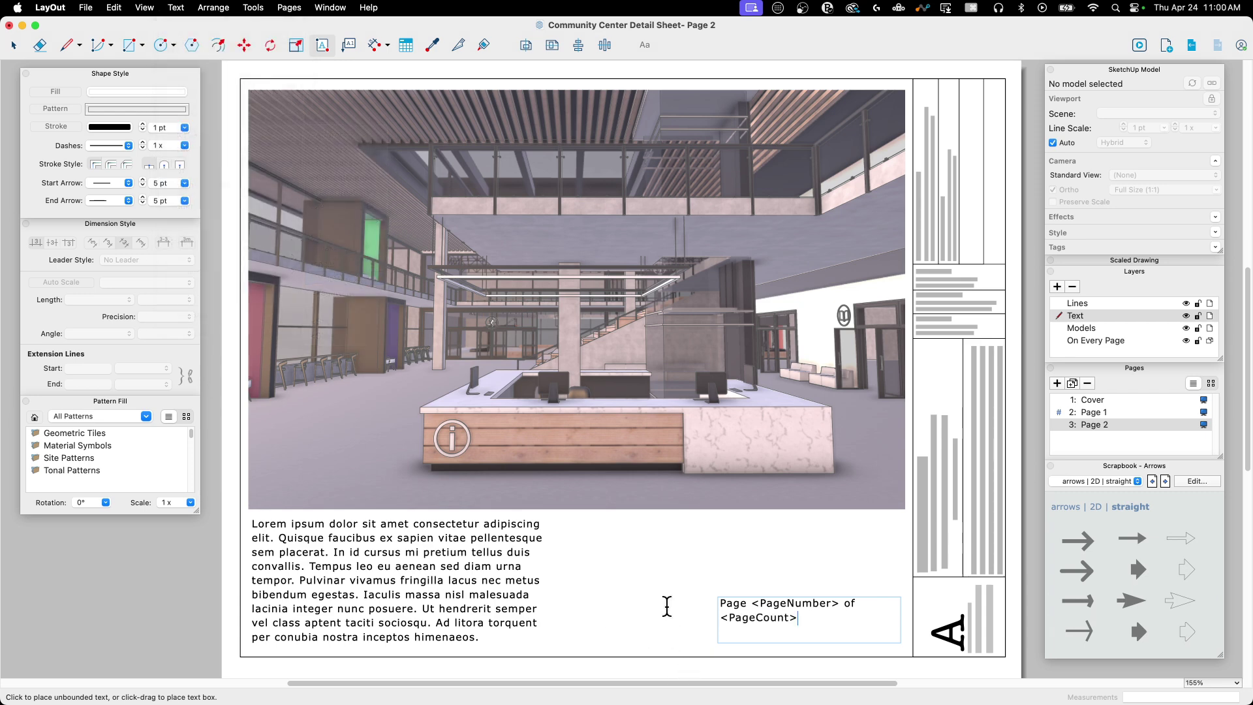
key(Escape)
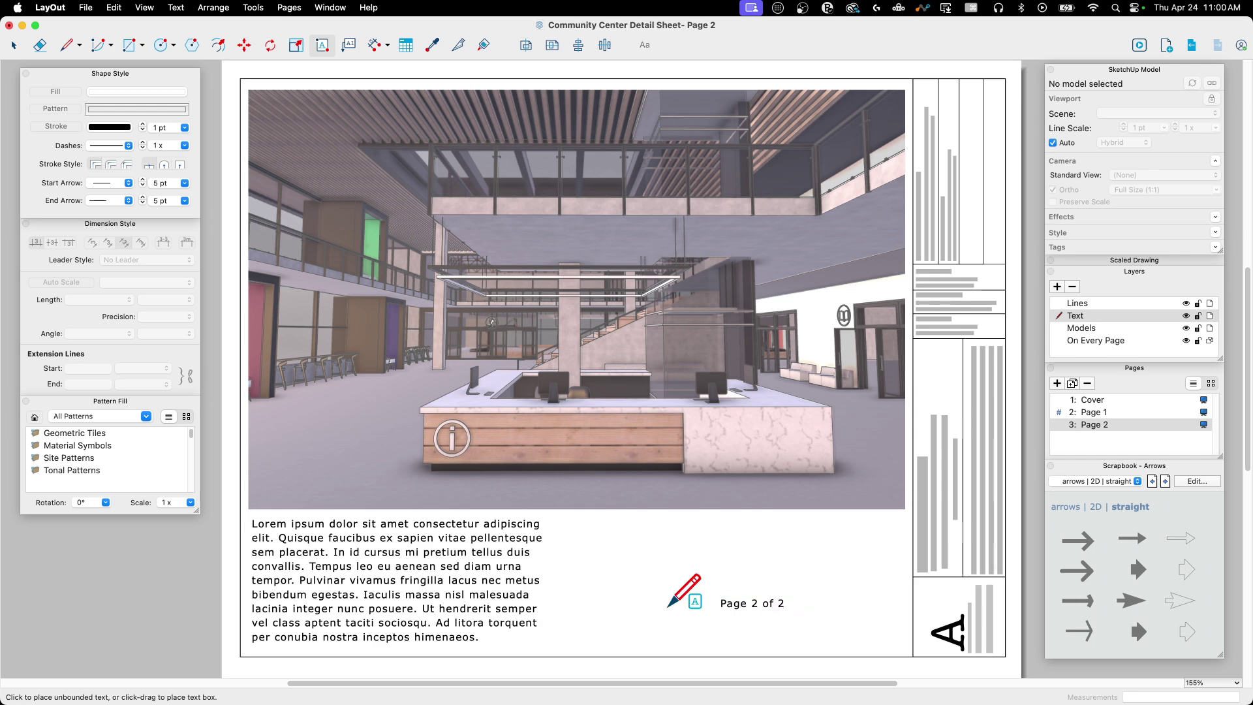
Shrink the 'Page 2 of 2' label and fit it beside the title block
click(13, 44)
click(757, 626)
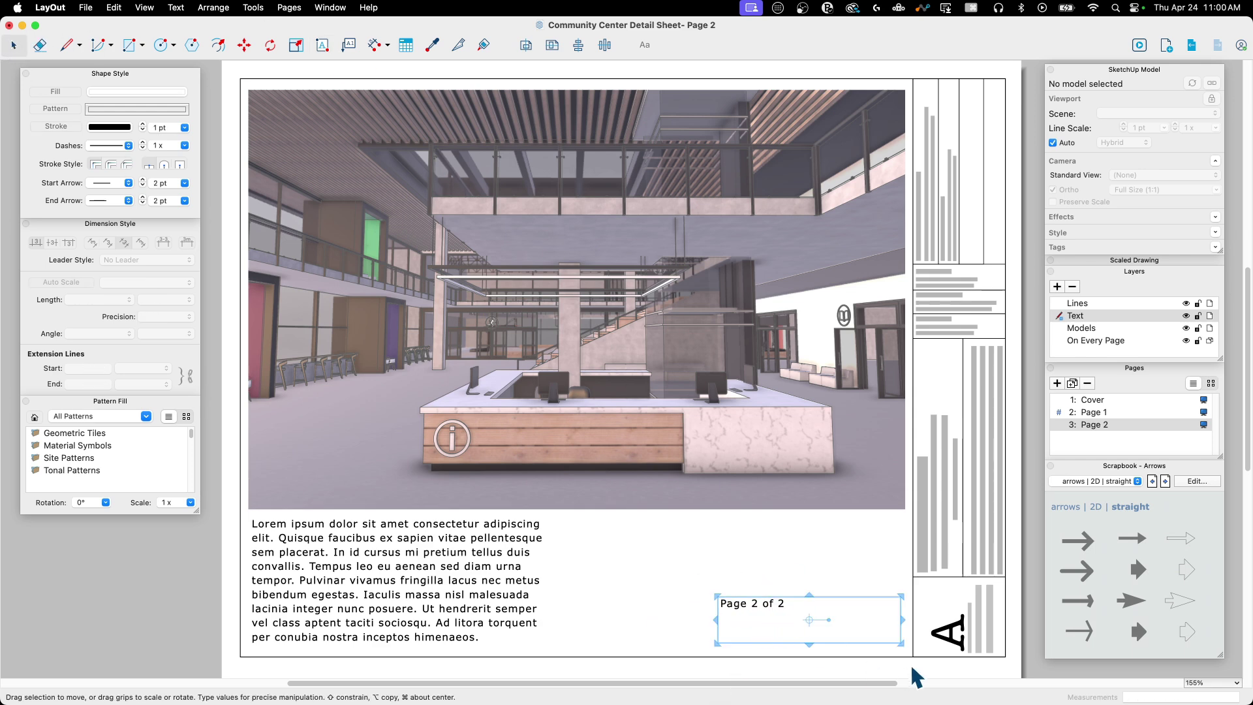
drag(903, 643, 844, 635)
click(823, 539)
click(851, 639)
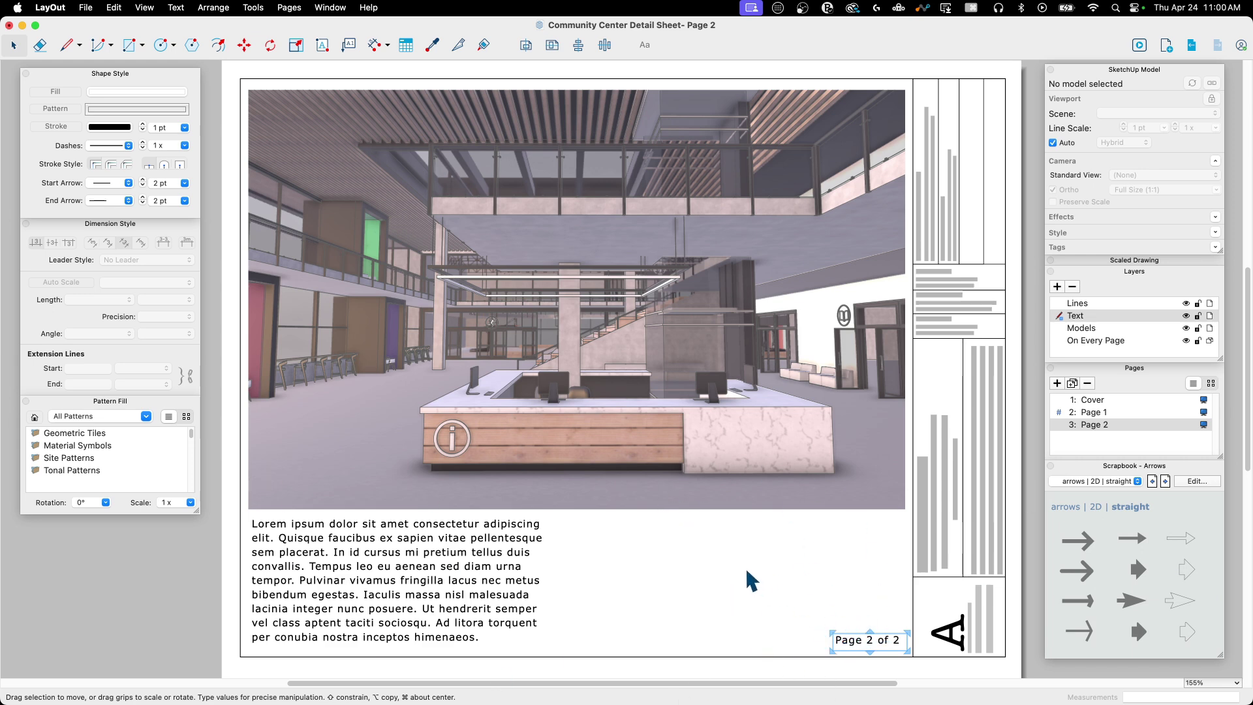
Paste the page-number label onto Page 1 and compare it against Page 2
click(1094, 412)
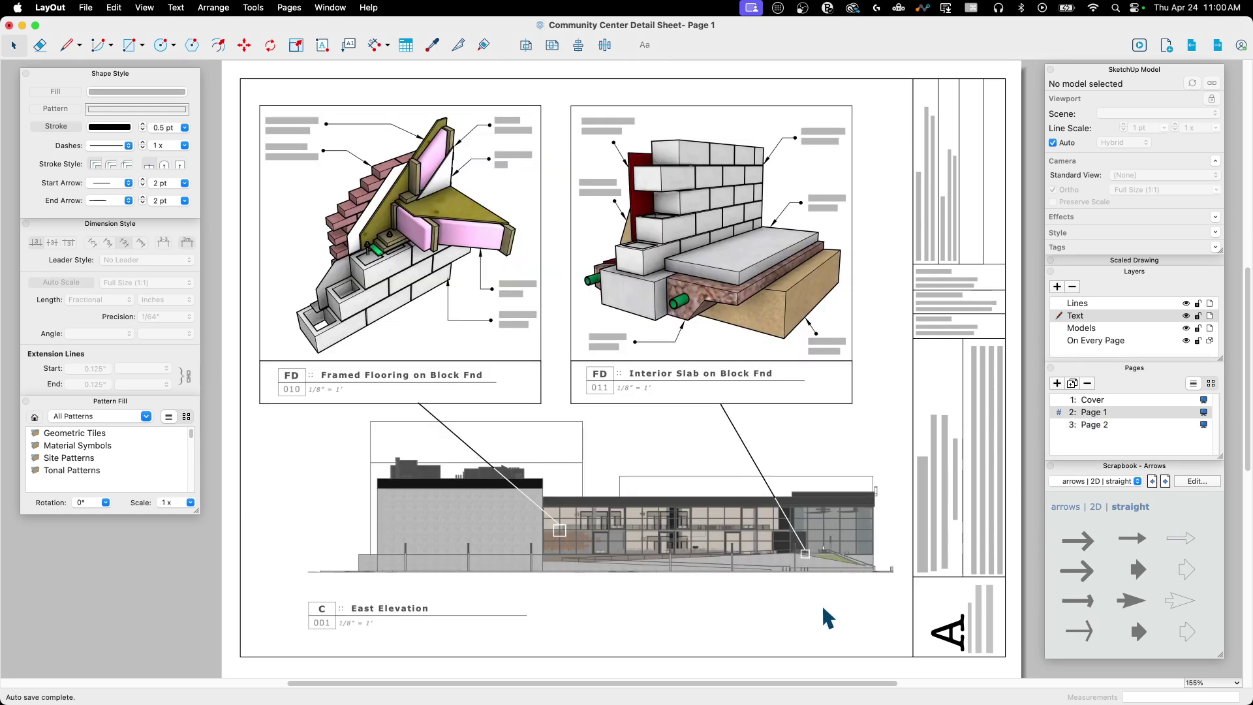
key(super+v)
click(841, 659)
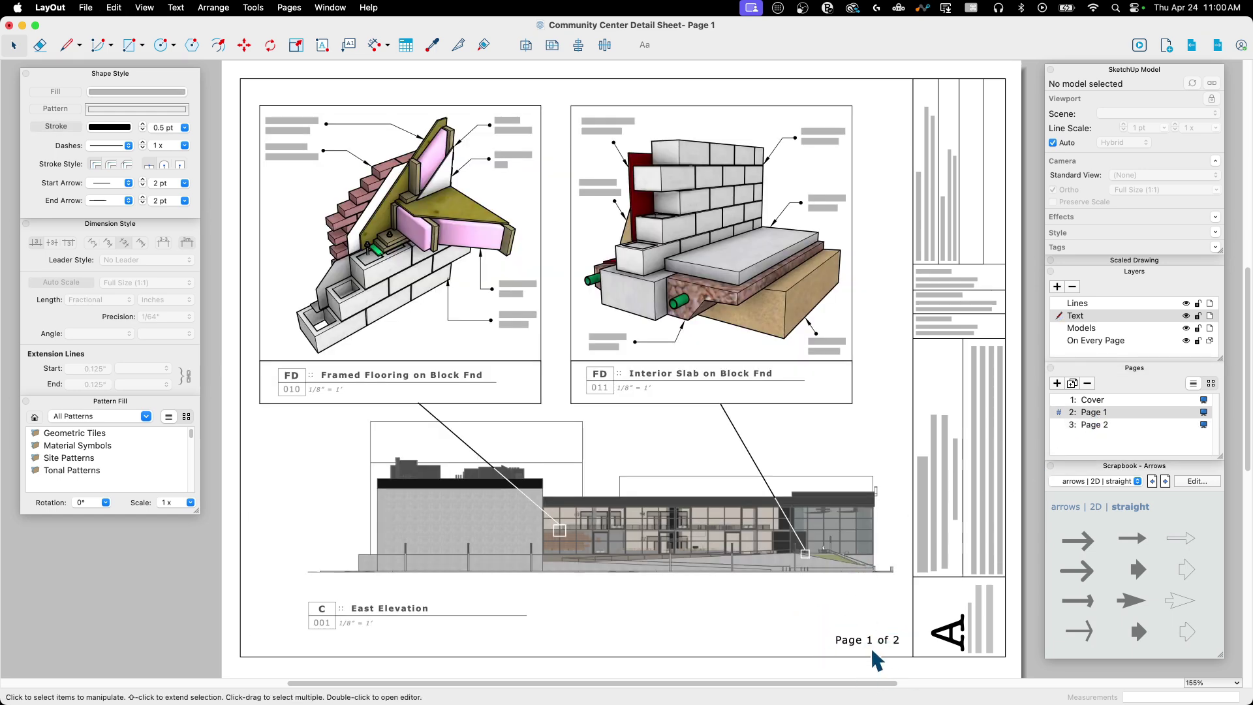
click(1094, 425)
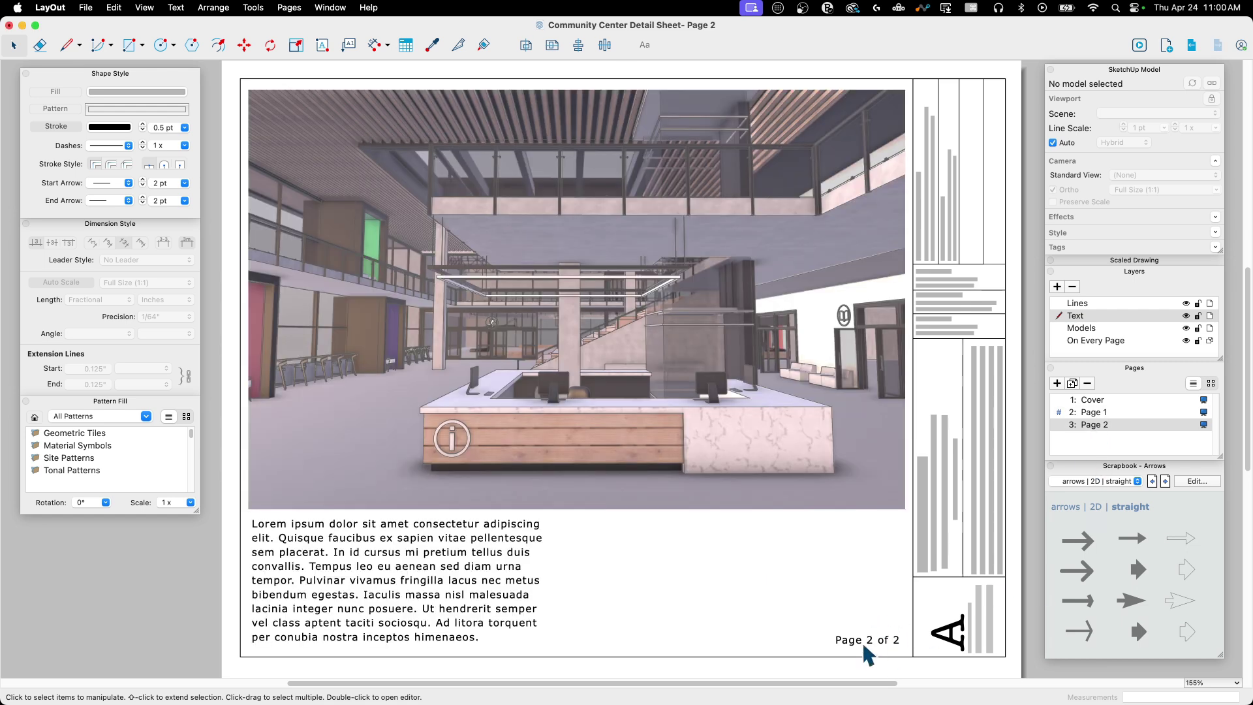
click(1096, 414)
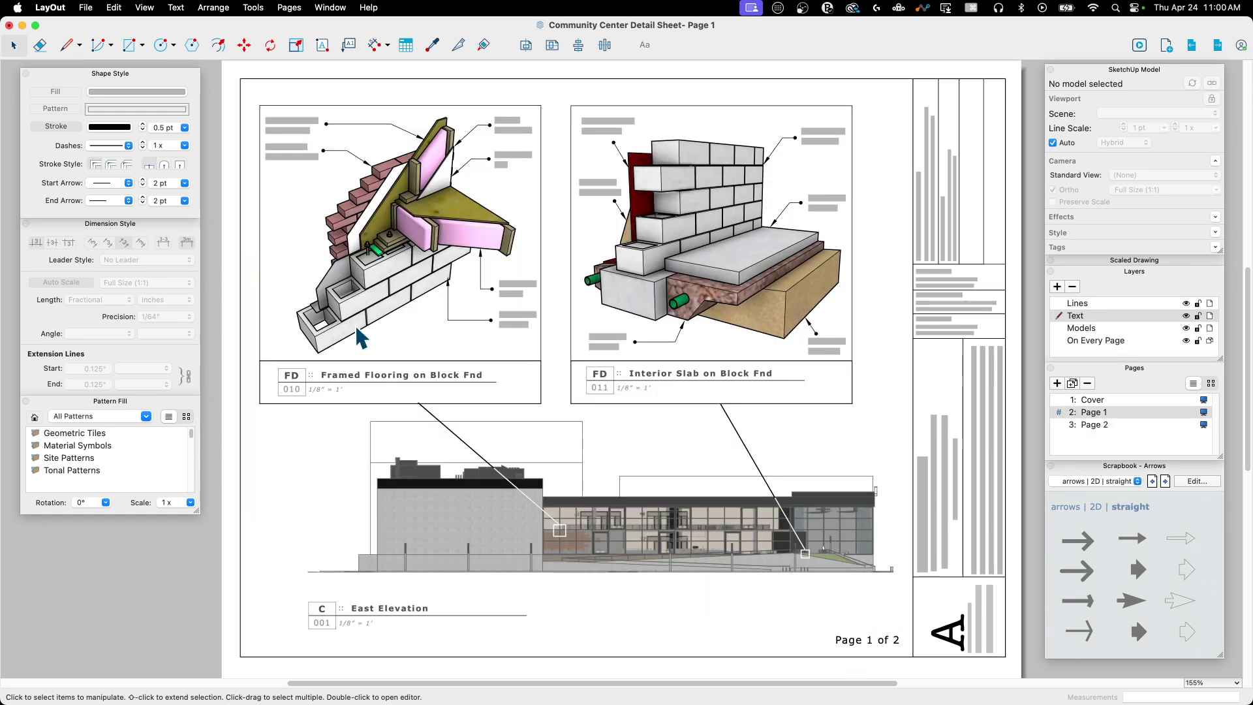
click(1096, 425)
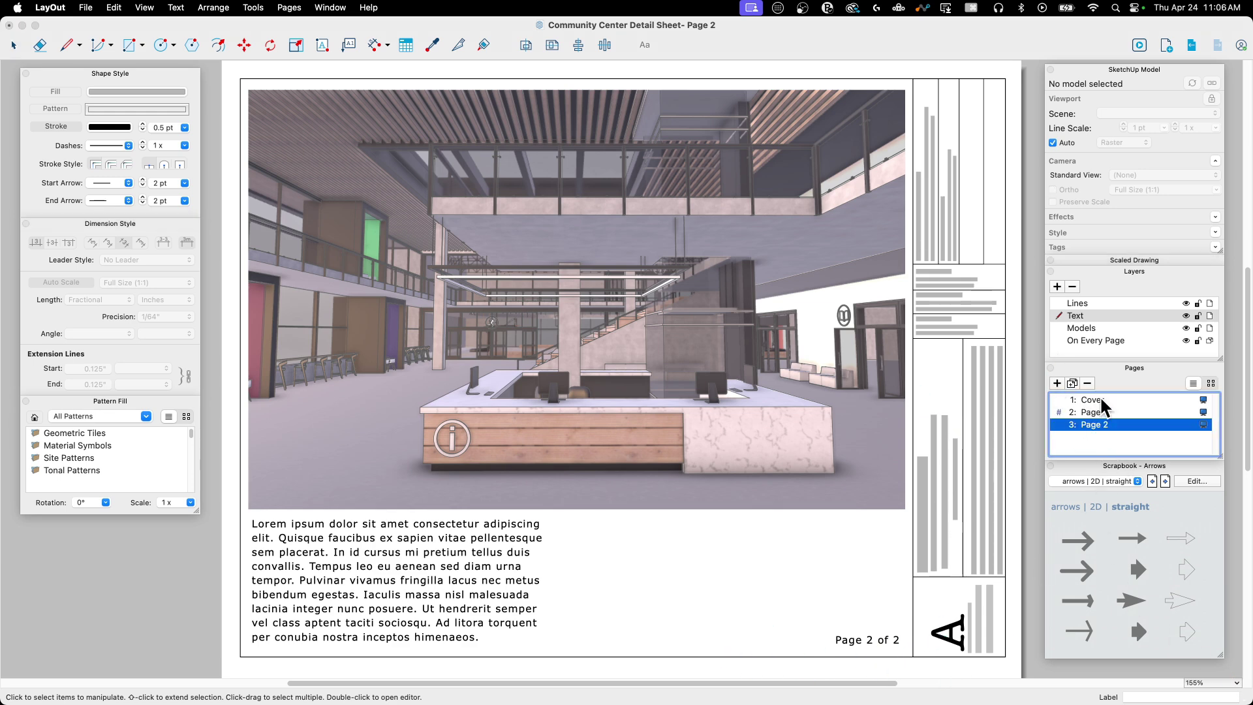
Add a new blank Page 5 and paste the Page 2 label onto it, so pages read 'of 3'
click(1056, 383)
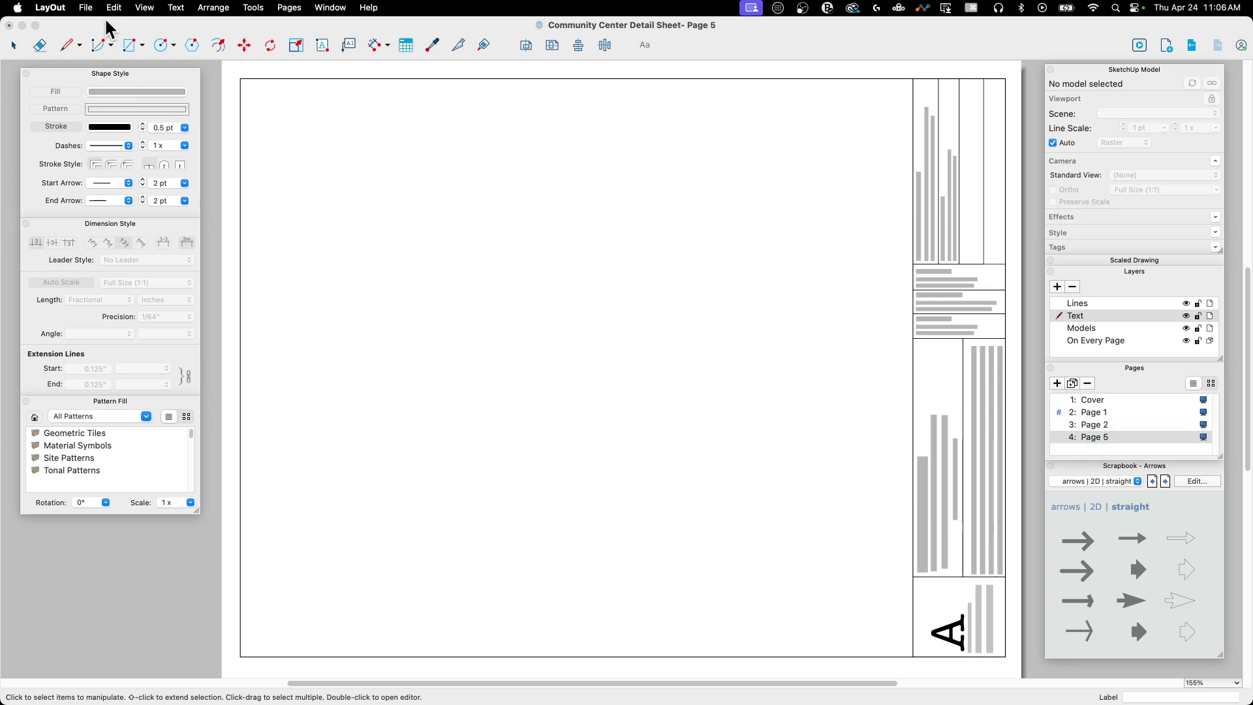
click(1117, 424)
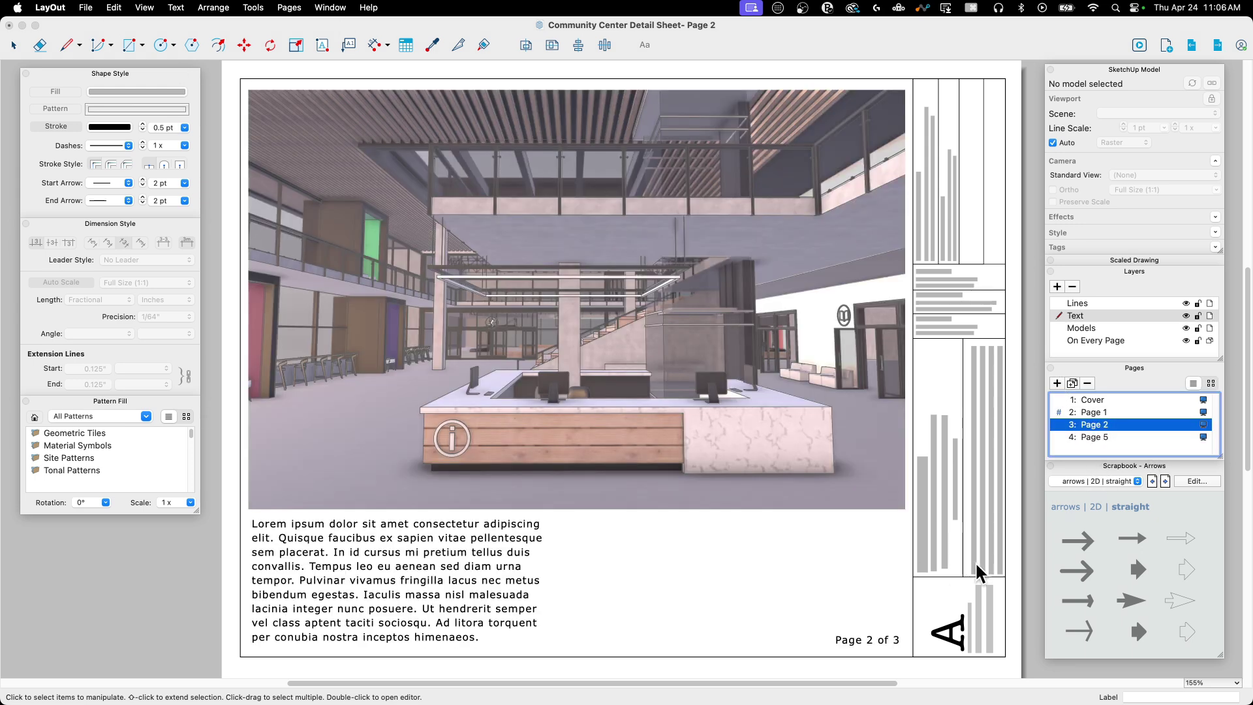
click(873, 639)
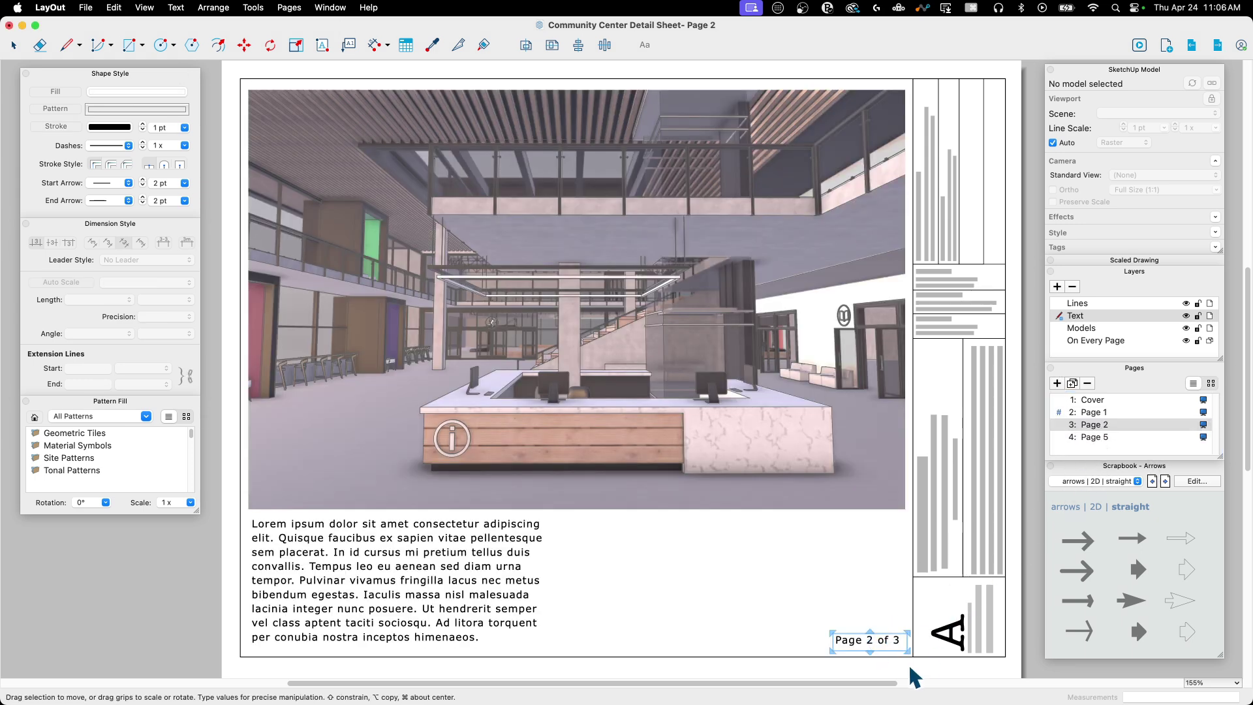
click(1095, 435)
key(super+v)
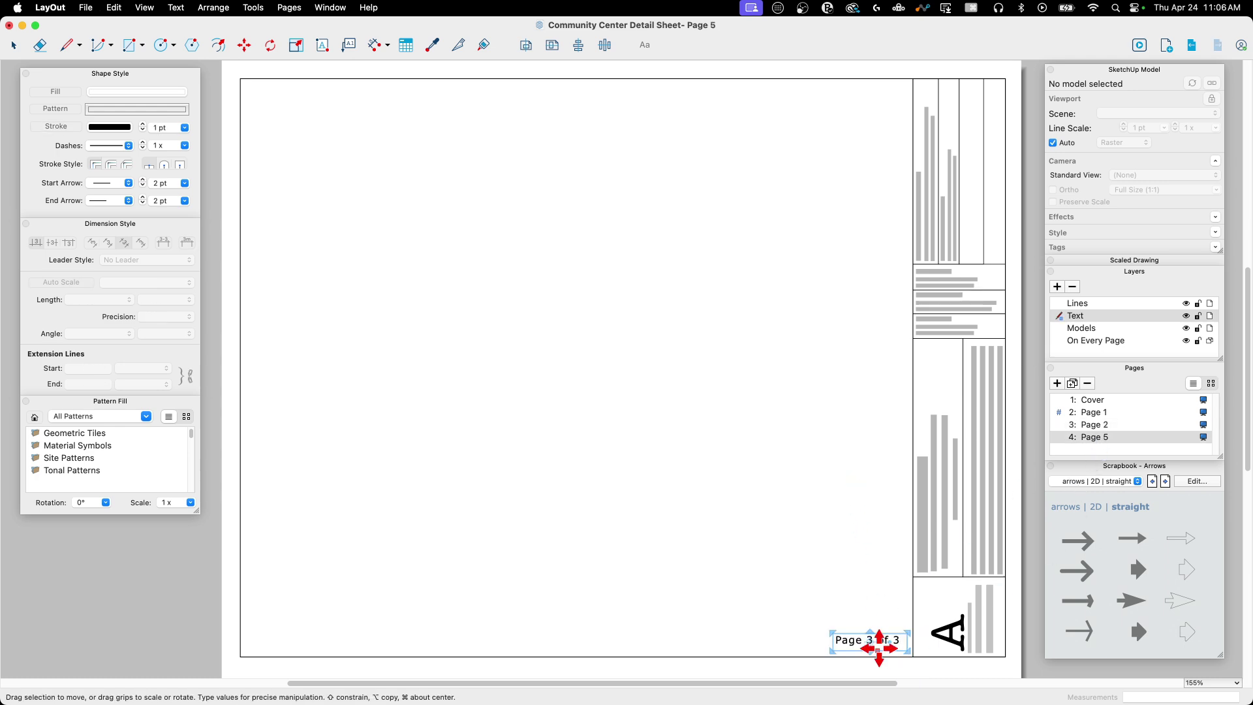
click(1105, 425)
click(1110, 411)
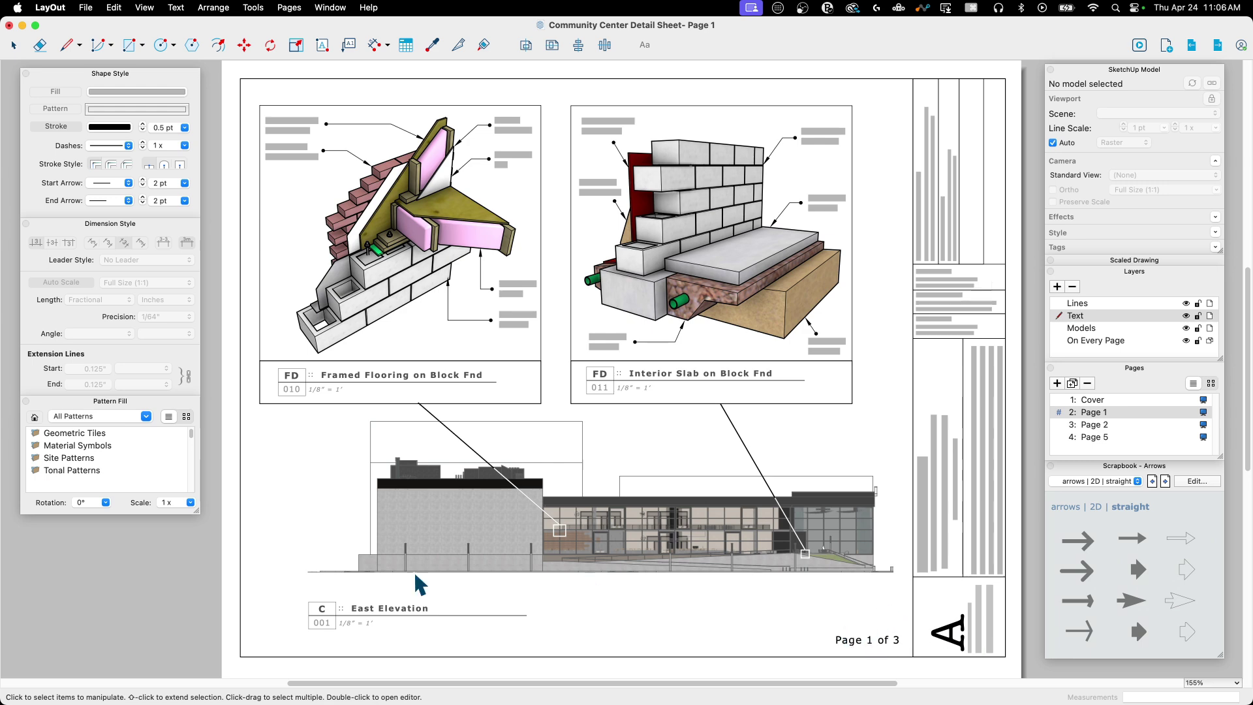
click(1097, 423)
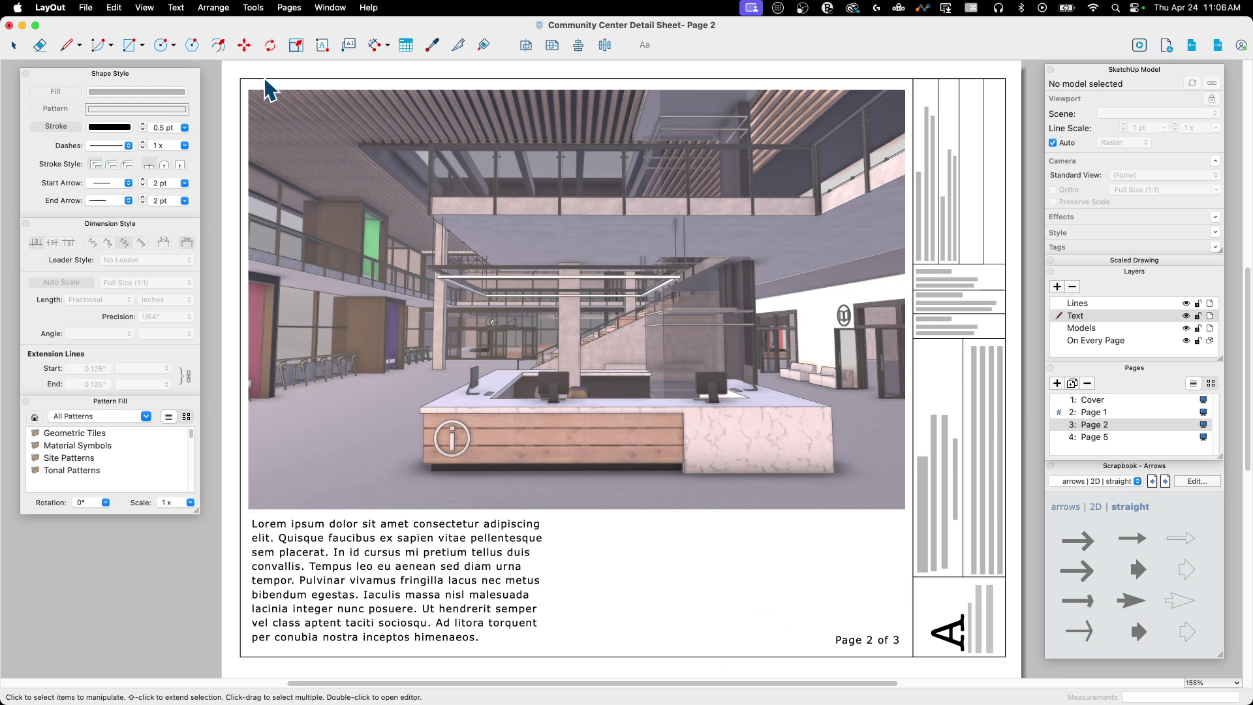
click(183, 10)
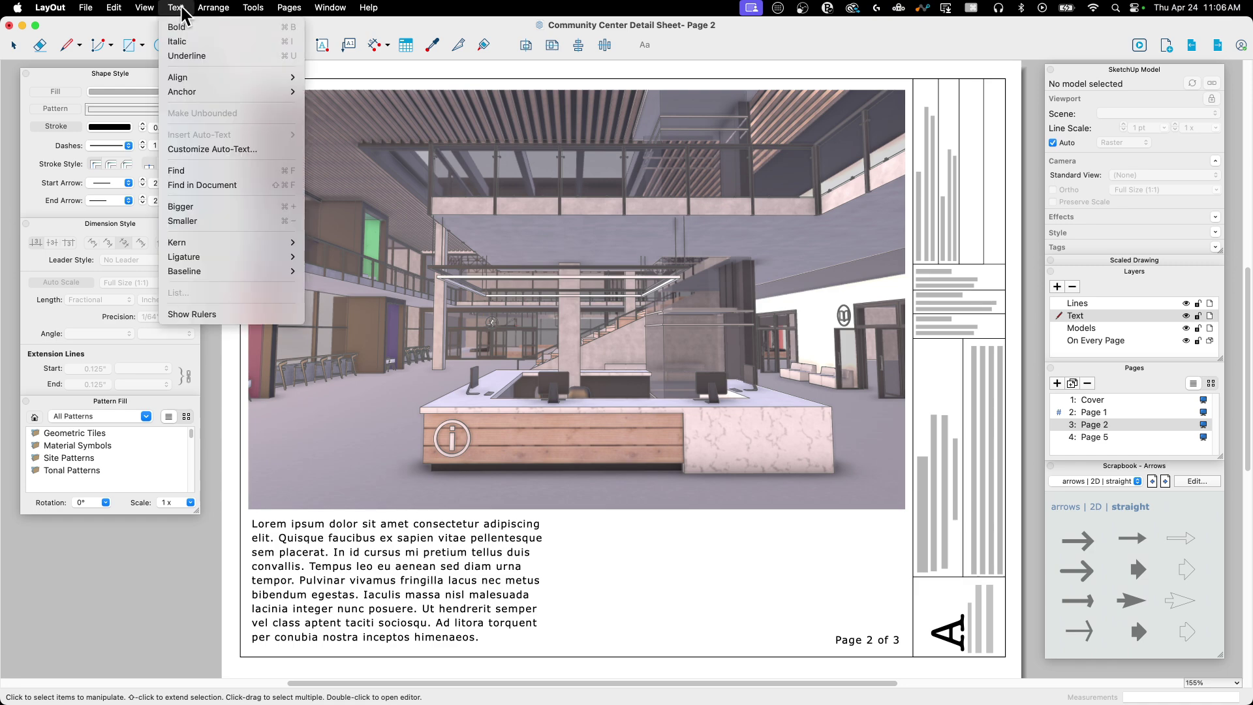
click(215, 415)
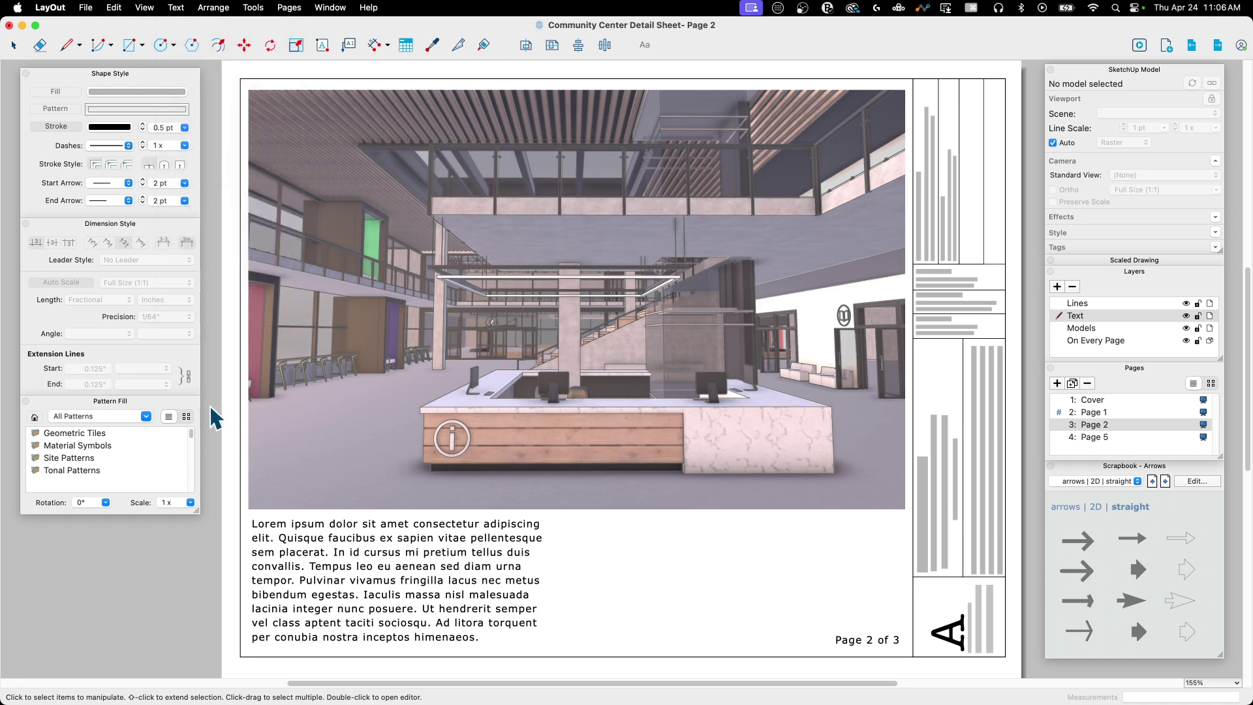